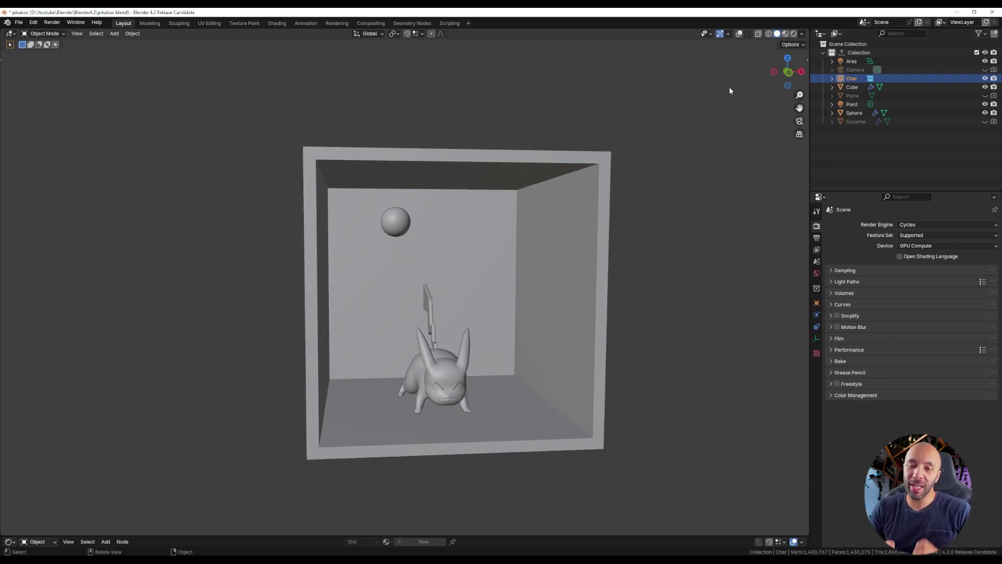
- Switch the 3D viewport to rendered shading to preview the lit box with the character
{"action": "left_click", "coordinate": [793, 34]}
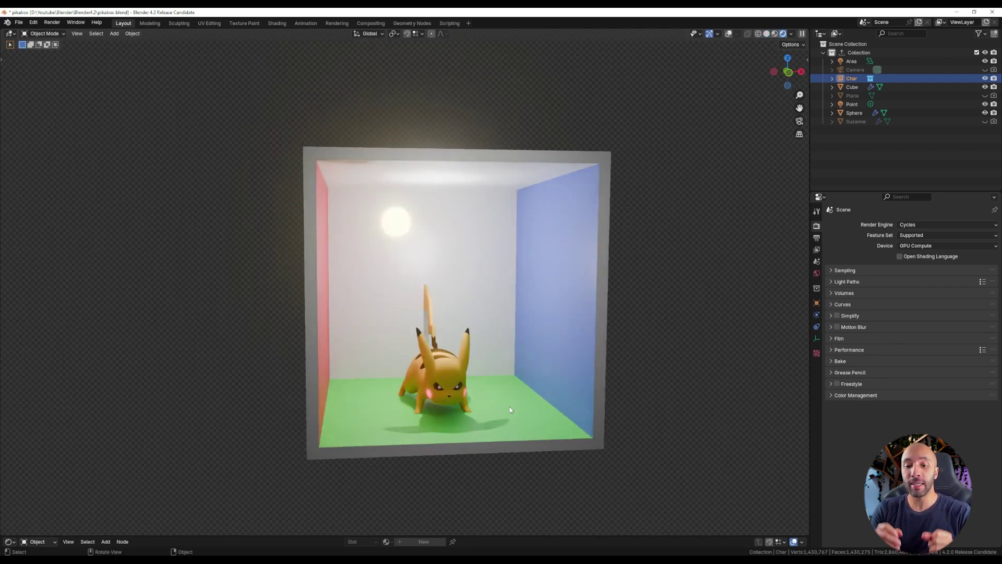
{"action": "mouse_move", "coordinate": [511, 410]}
{"action": "middle_mouse_down"}
{"action": "mouse_move", "coordinate": [522, 393]}
{"action": "mouse_move", "coordinate": [504, 402]}
{"action": "mouse_move", "coordinate": [431, 392]}
{"action": "mouse_move", "coordinate": [414, 413]}
{"action": "mouse_move", "coordinate": [459, 392]}
{"action": "mouse_move", "coordinate": [534, 419]}
{"action": "mouse_move", "coordinate": [513, 415]}
{"action": "mouse_move", "coordinate": [511, 398]}
{"action": "middle_mouse_up"}
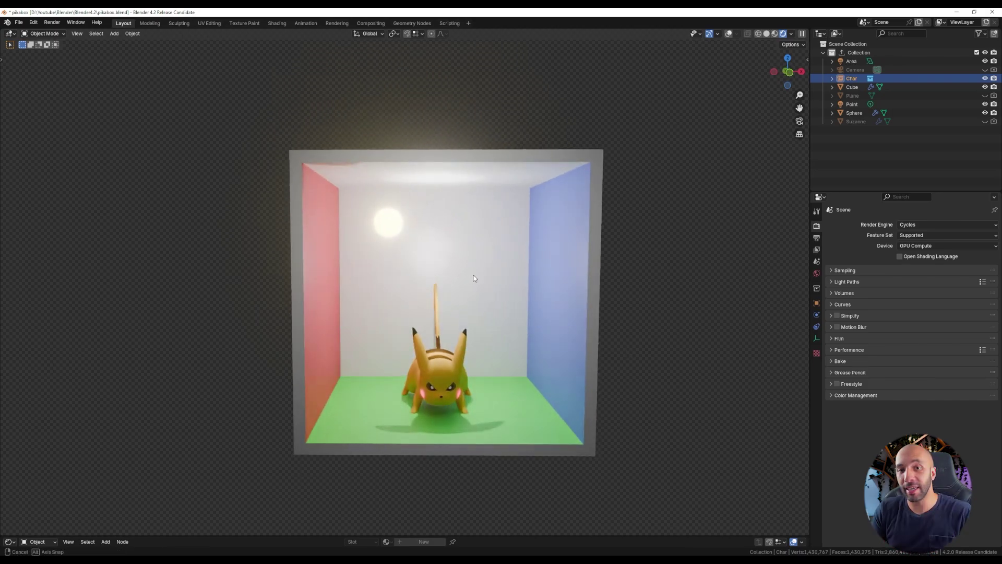
{"action": "middle_click_drag", "start_coordinate": [474, 278], "coordinate": [501, 275]}
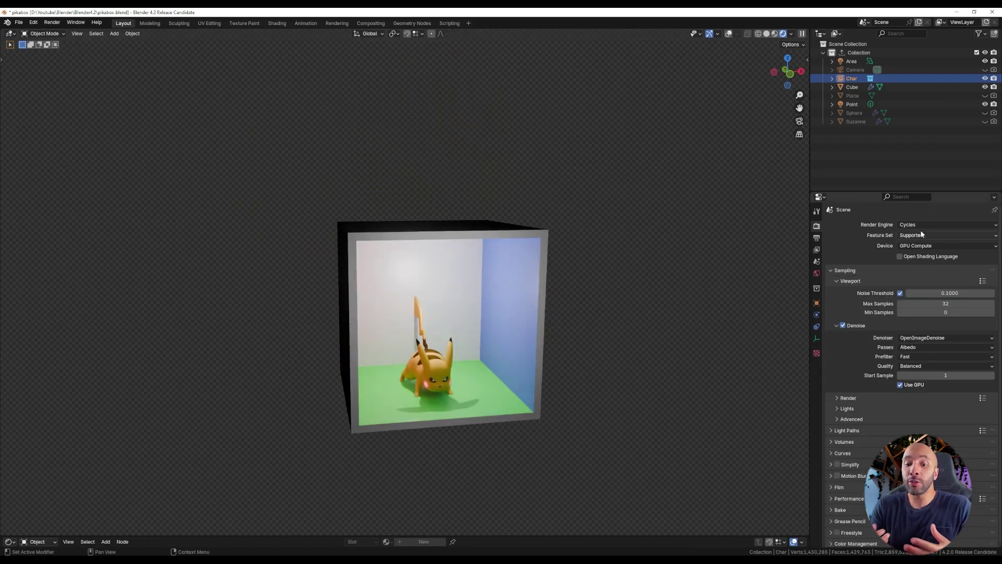
- Change the render engine to EEVEE and enable Raytracing for the box scene
{"action": "left_click", "coordinate": [916, 239]}
{"action": "middle_click_drag", "start_coordinate": [421, 394], "coordinate": [397, 381]}
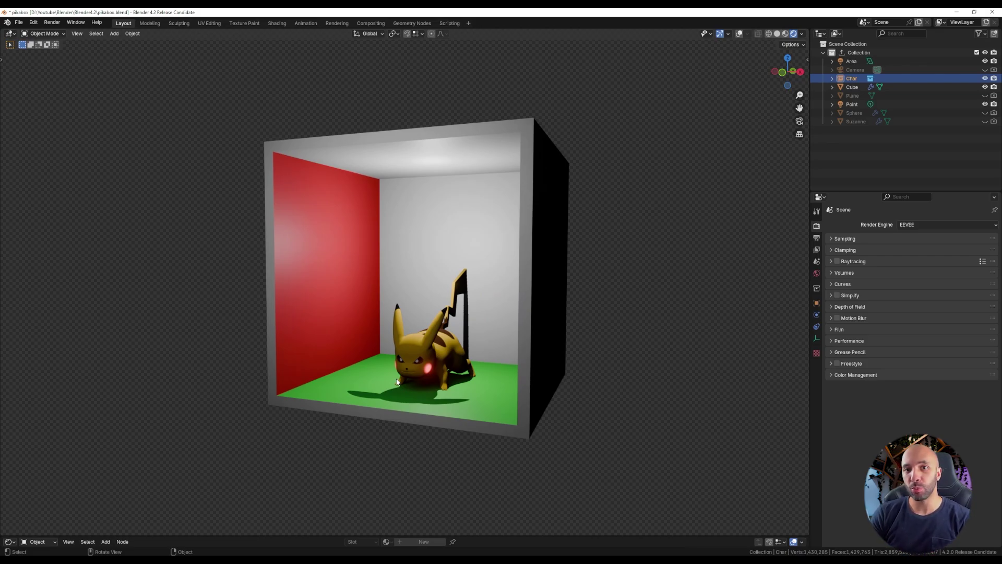
{"action": "left_click", "coordinate": [837, 262]}
{"action": "middle_click_drag", "start_coordinate": [494, 359], "coordinate": [411, 379]}
{"action": "scroll", "coordinate": [426, 387], "scroll_direction": "up", "scroll_amount": 4}
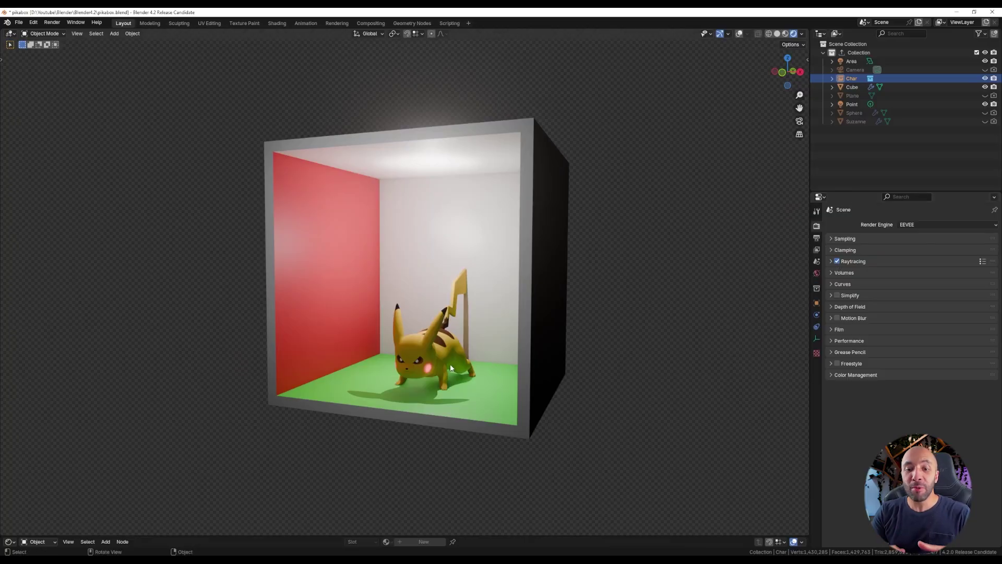
{"action": "middle_click_drag", "start_coordinate": [452, 368], "coordinate": [459, 392]}
{"action": "scroll", "coordinate": [428, 390], "scroll_direction": "up", "scroll_amount": 5}
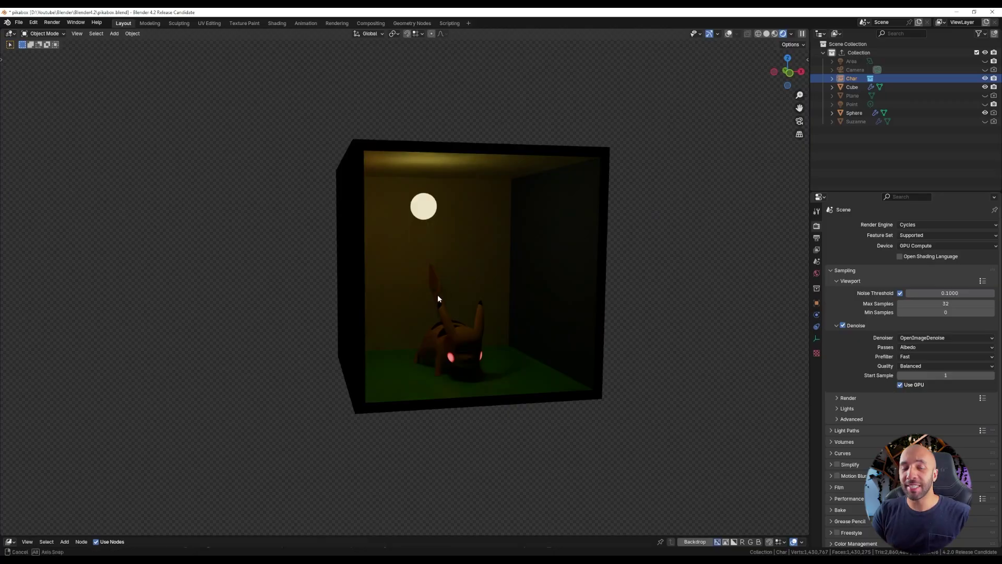
- For the box lit only by the glowing sphere, switch rendering from Cycles to EEVEE and turn Raytracing on
{"action": "middle_click_drag", "start_coordinate": [438, 296], "coordinate": [415, 294]}
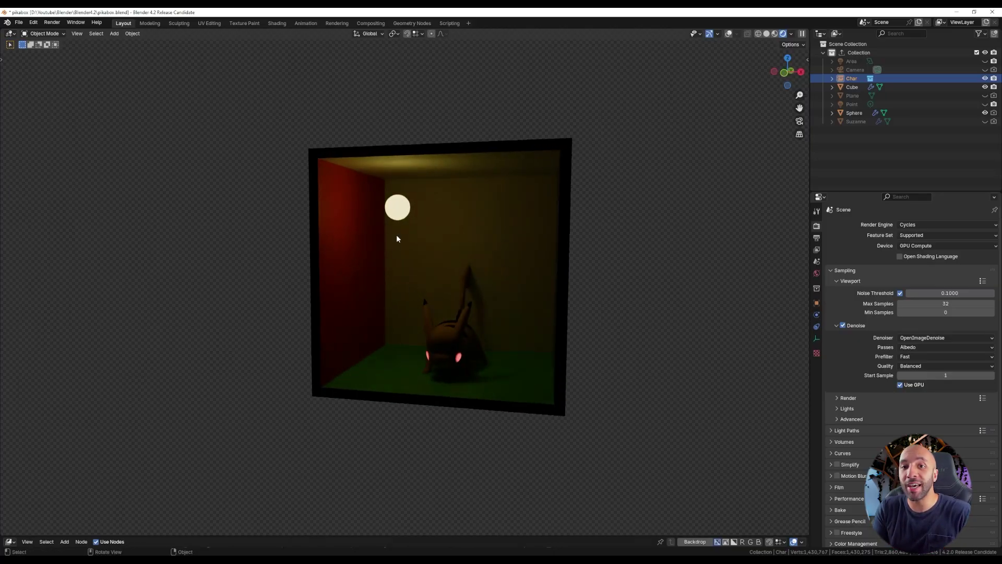
{"action": "middle_click_drag", "start_coordinate": [374, 244], "coordinate": [370, 241]}
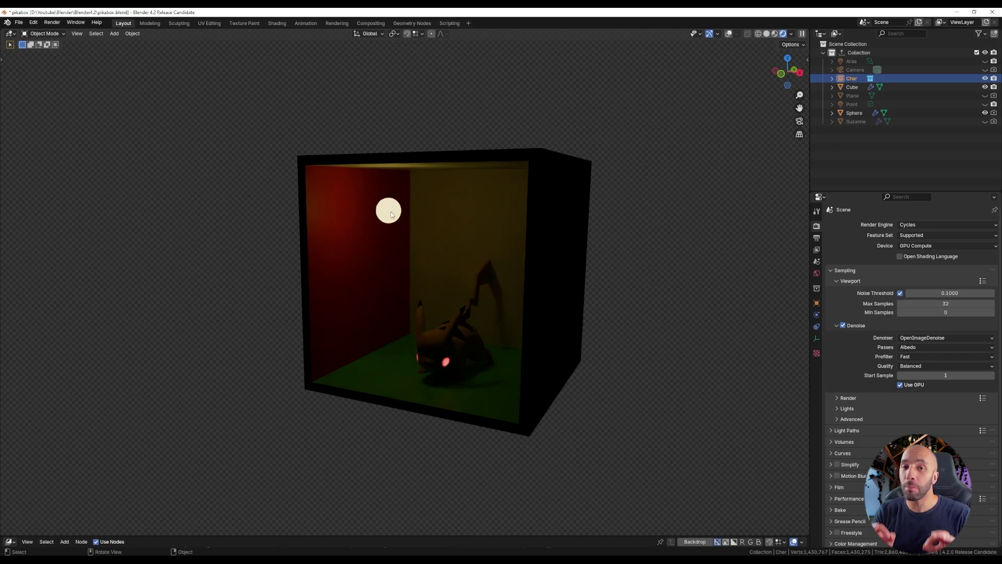
{"action": "middle_click_drag", "start_coordinate": [441, 364], "coordinate": [451, 251]}
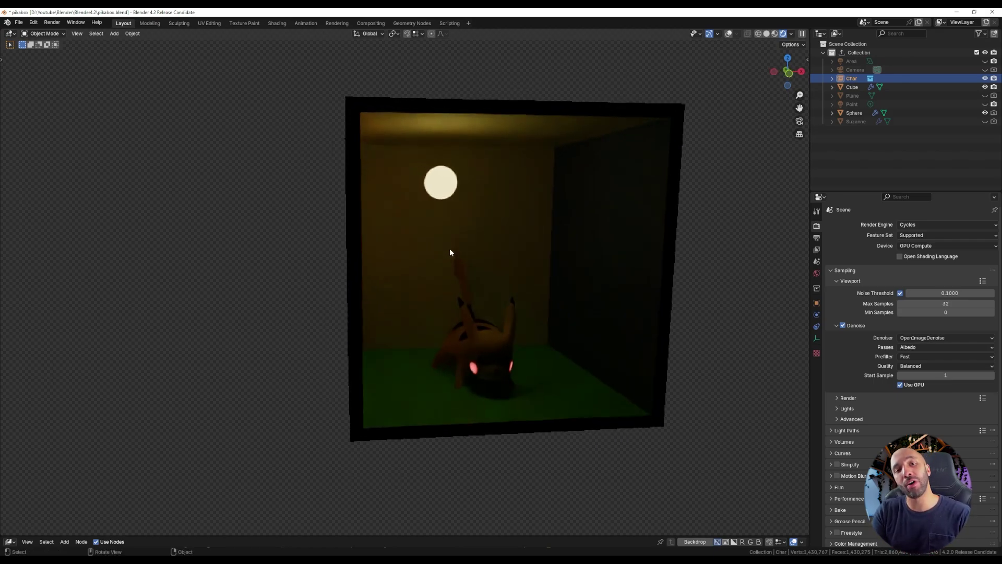
{"action": "middle_click_drag", "start_coordinate": [540, 309], "coordinate": [509, 310]}
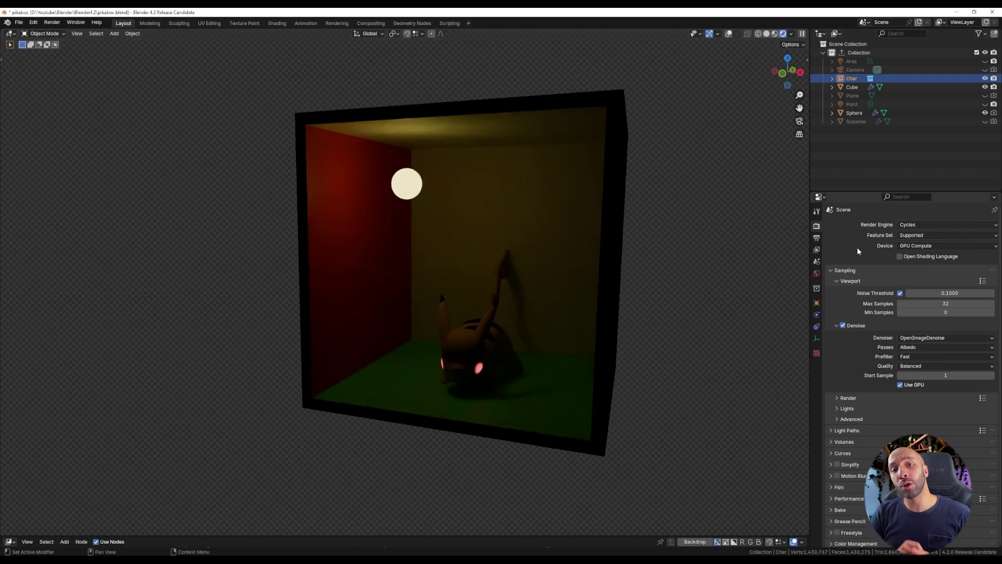
{"action": "left_click", "coordinate": [914, 236]}
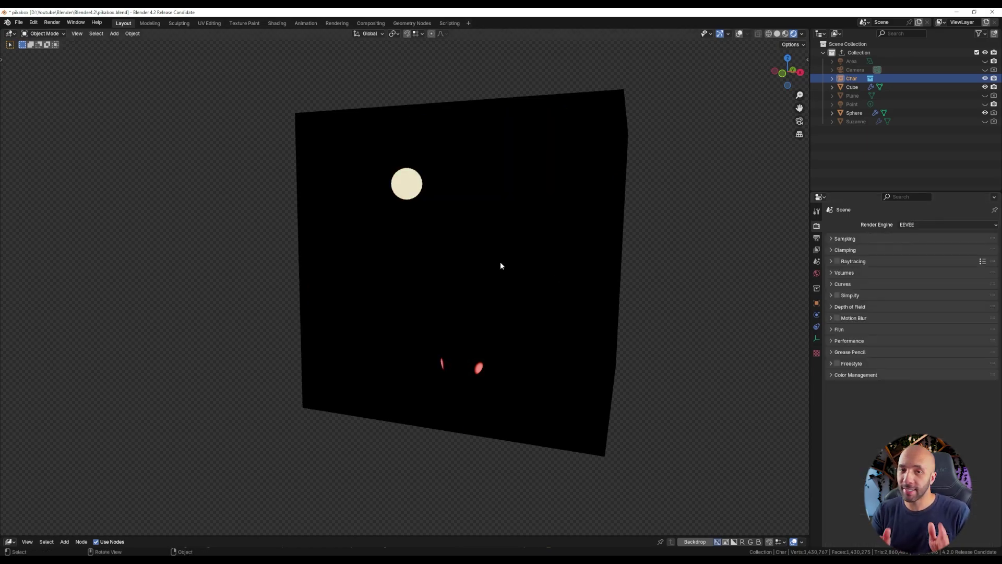
{"action": "middle_click_drag", "start_coordinate": [545, 266], "coordinate": [437, 337]}
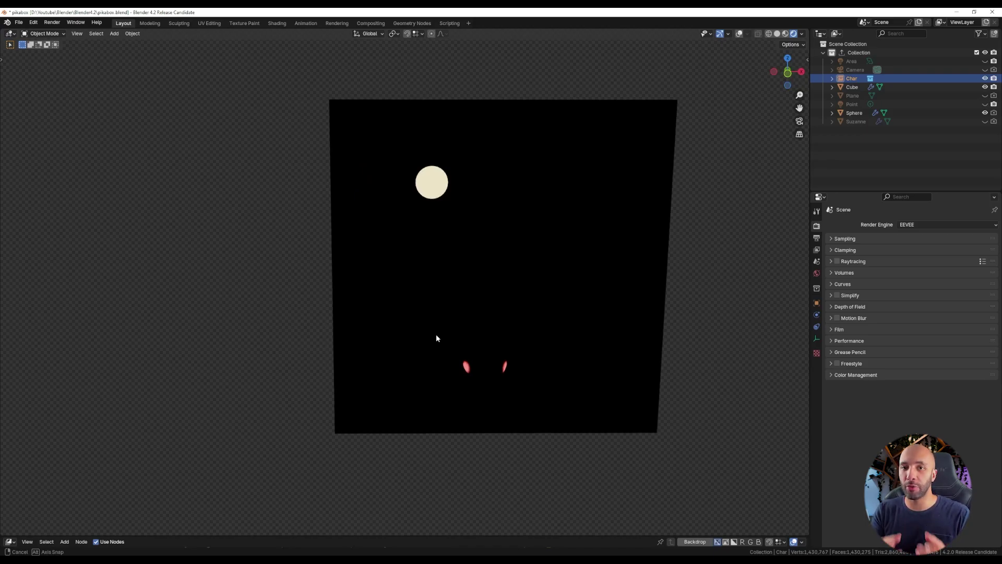
{"action": "left_click", "coordinate": [837, 262]}
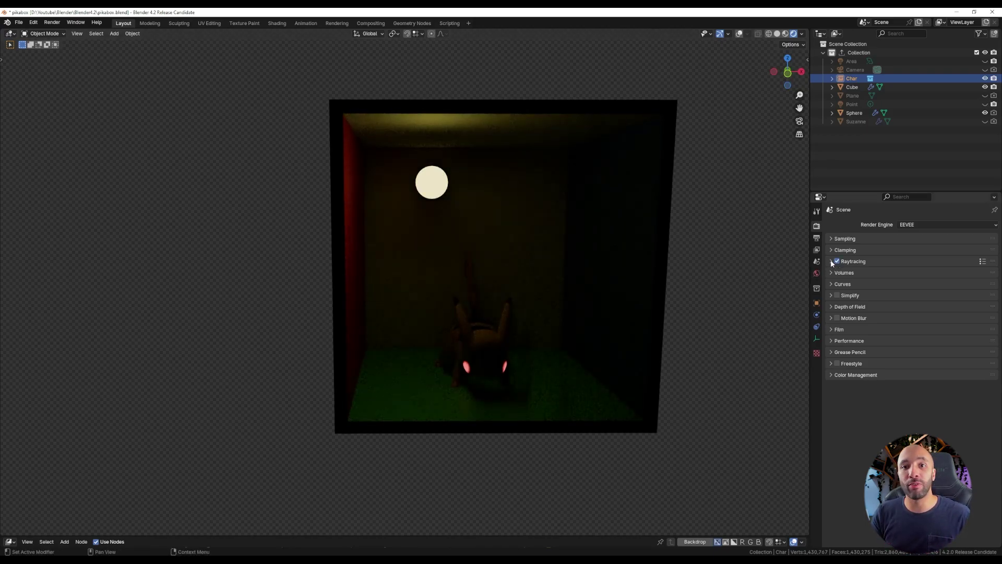
{"action": "mouse_move", "coordinate": [508, 312]}
{"action": "middle_mouse_down"}
{"action": "mouse_move", "coordinate": [478, 296]}
{"action": "mouse_move", "coordinate": [471, 309]}
{"action": "mouse_move", "coordinate": [513, 320]}
{"action": "mouse_move", "coordinate": [515, 308]}
{"action": "mouse_move", "coordinate": [467, 293]}
{"action": "mouse_move", "coordinate": [510, 311]}
{"action": "mouse_move", "coordinate": [496, 315]}
{"action": "middle_mouse_up"}
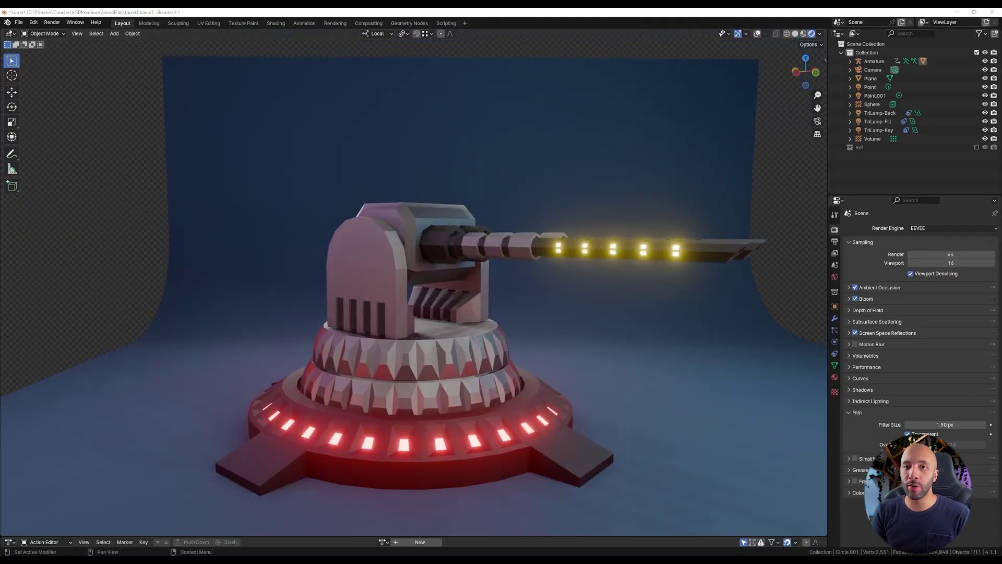
- Turn Bloom off and back on in the turret scene to compare the glow of its lights
{"action": "middle_click_drag", "start_coordinate": [515, 321], "coordinate": [562, 329]}
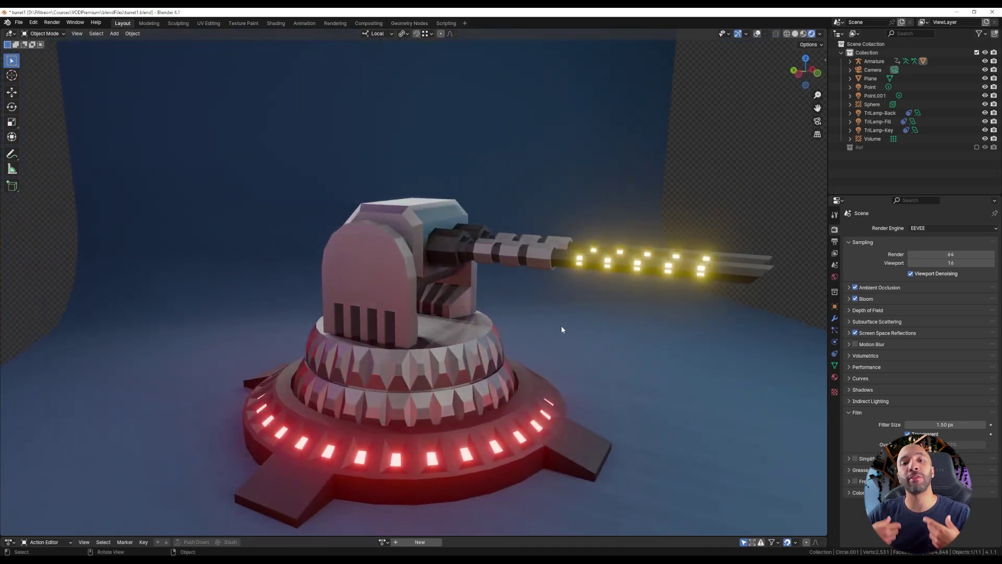
{"action": "left_click", "coordinate": [855, 299]}
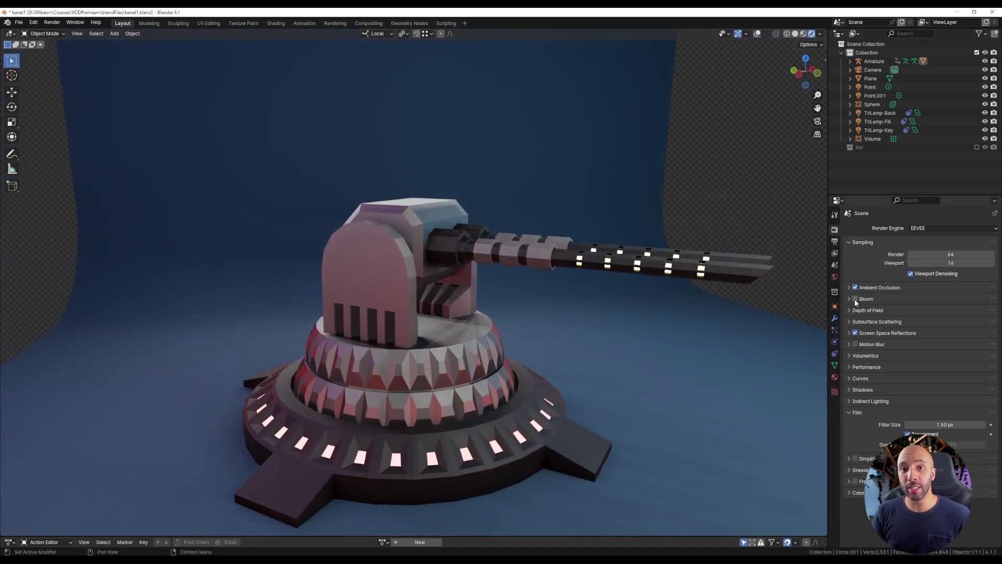
{"action": "left_click", "coordinate": [855, 299]}
{"action": "middle_click_drag", "start_coordinate": [700, 314], "coordinate": [693, 312]}
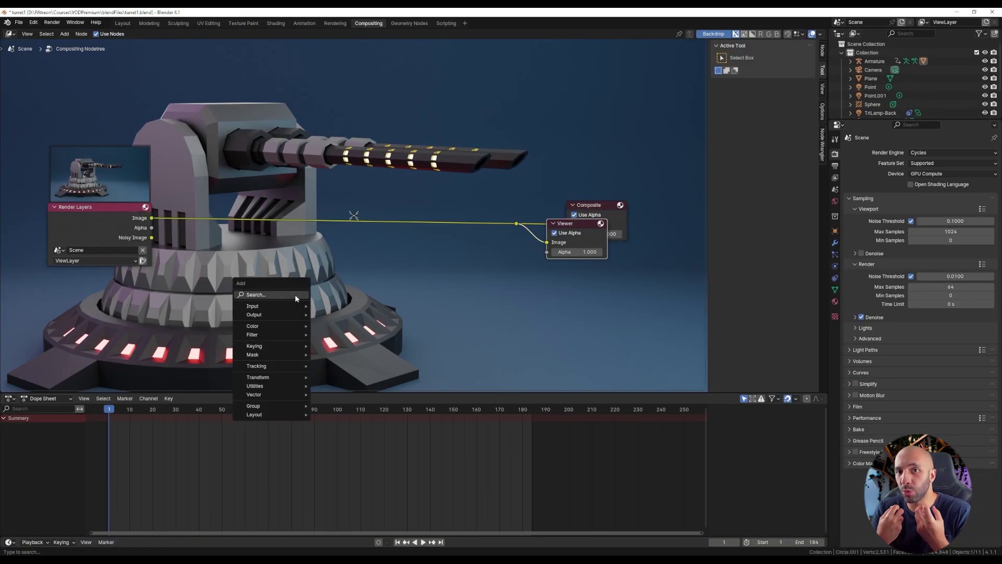
- Add a Glare node between Render Layers and the output nodes in the compositor and change its glare type
{"action": "type", "text": "glare"}
{"action": "key", "text": "Return"}
{"action": "left_click", "coordinate": [230, 195]}
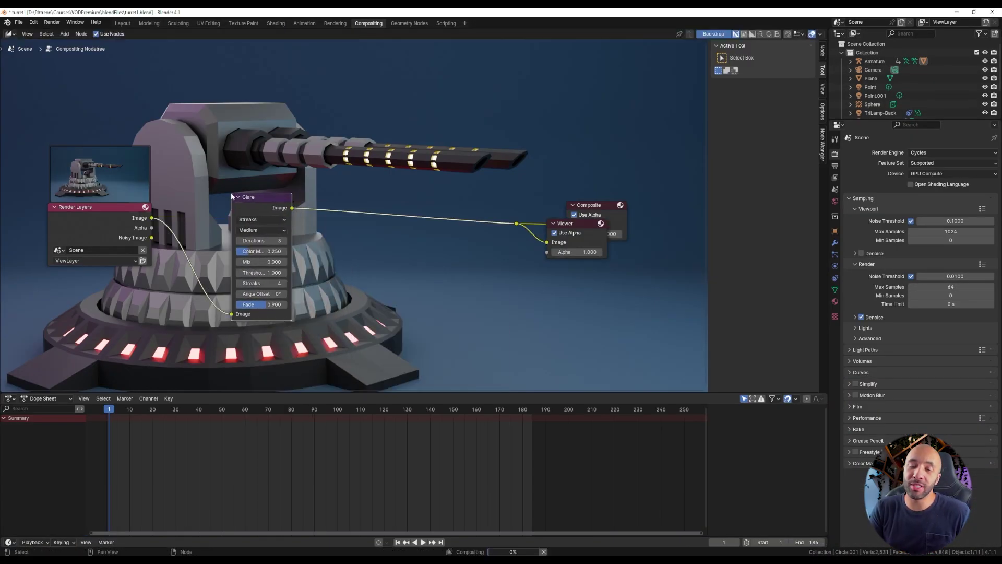
{"action": "left_click", "coordinate": [246, 219]}
{"action": "left_click", "coordinate": [251, 259]}
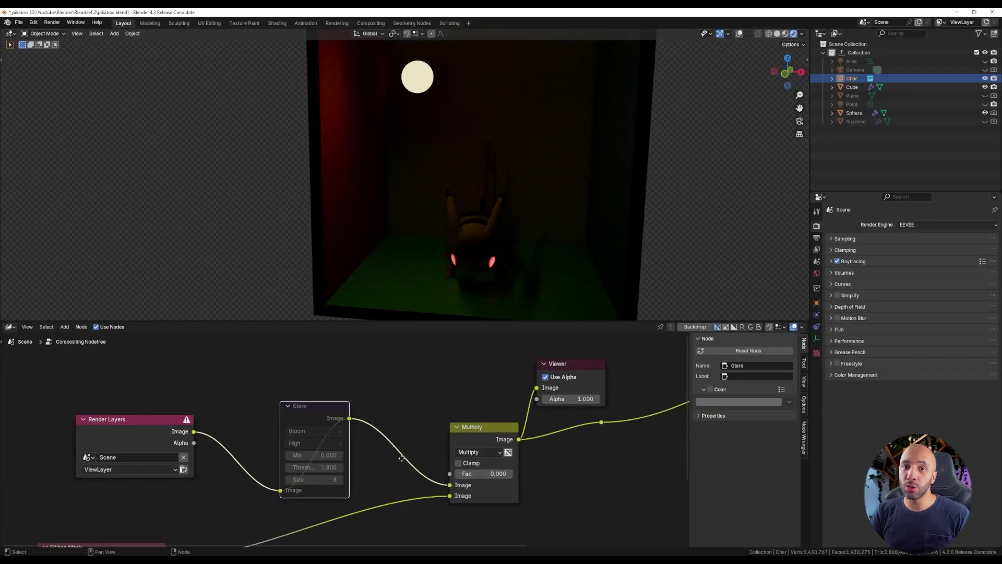
- Unmute the Glare node set to Bloom in the box scene's compositor tree and inspect its glow in the viewport
{"action": "left_click", "coordinate": [802, 34]}
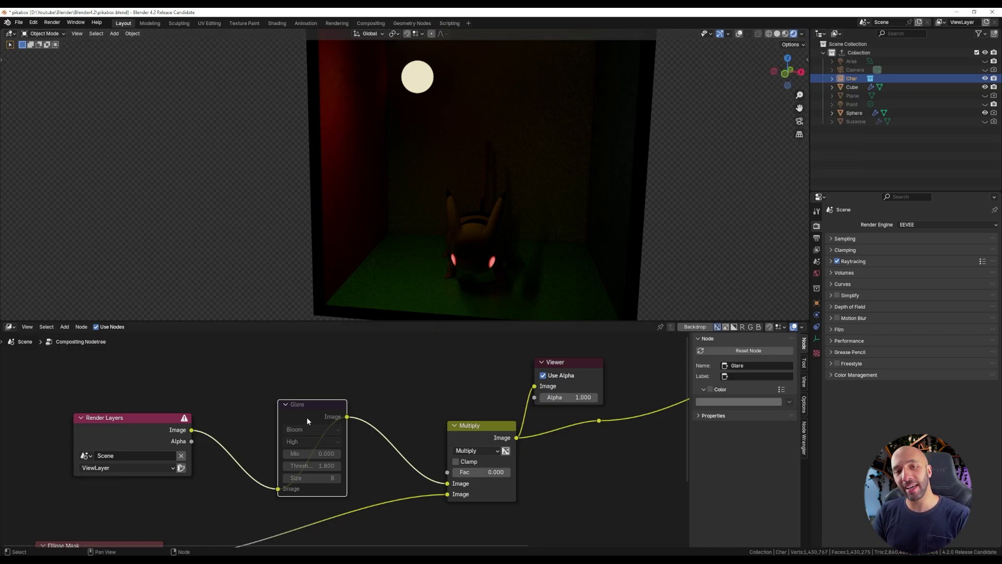
{"action": "key", "text": "m"}
{"action": "scroll", "coordinate": [397, 74], "scroll_direction": "down", "scroll_amount": 3}
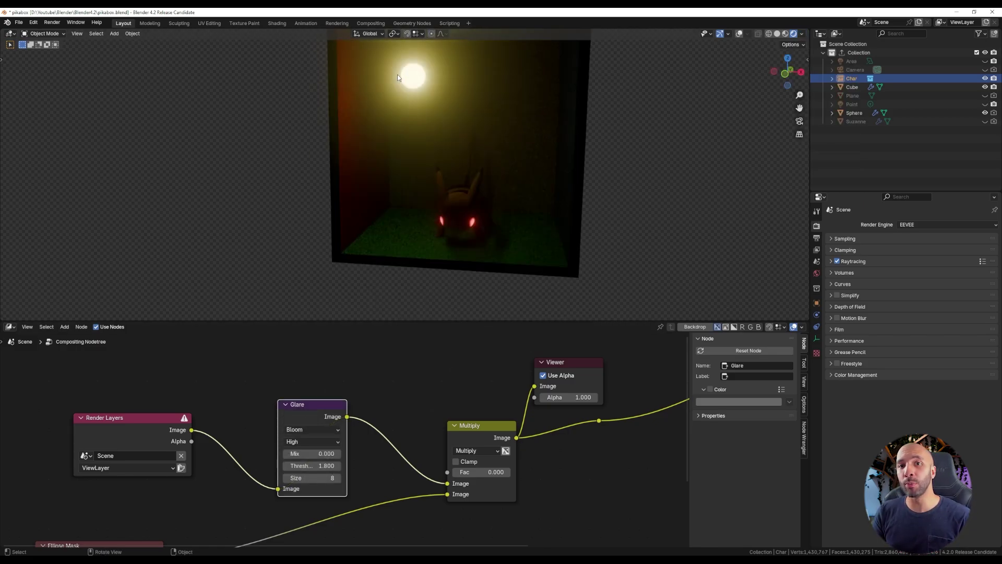
{"action": "middle_click_drag", "start_coordinate": [407, 85], "coordinate": [426, 134], "text": "shift"}
{"action": "middle_click_drag", "start_coordinate": [425, 134], "coordinate": [466, 188]}
- Set the render engine to Cycles to compare the bloom effect, and collapse the Sampling settings
{"action": "left_click", "coordinate": [919, 224]}
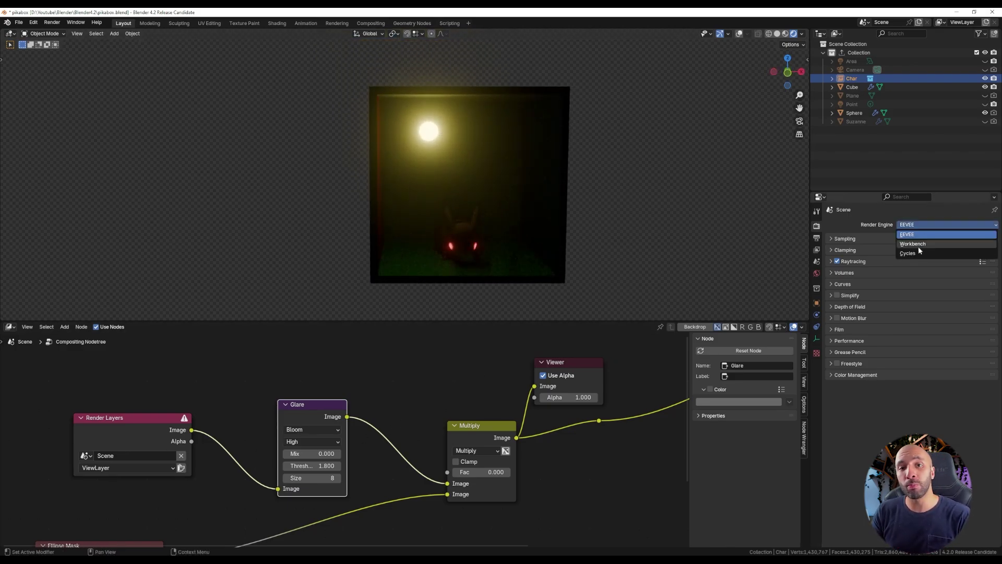
{"action": "left_click", "coordinate": [919, 249]}
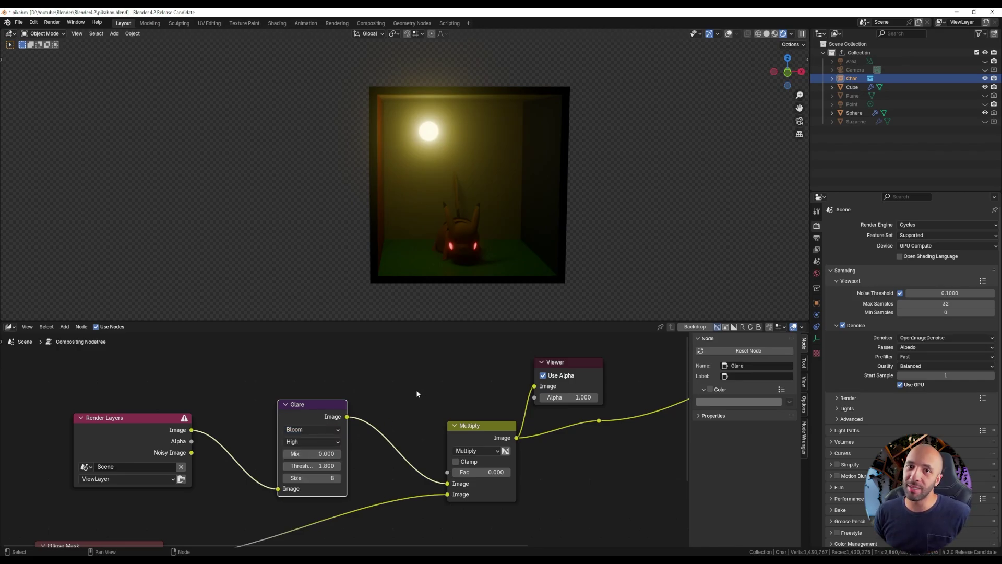
{"action": "left_click", "coordinate": [833, 269]}
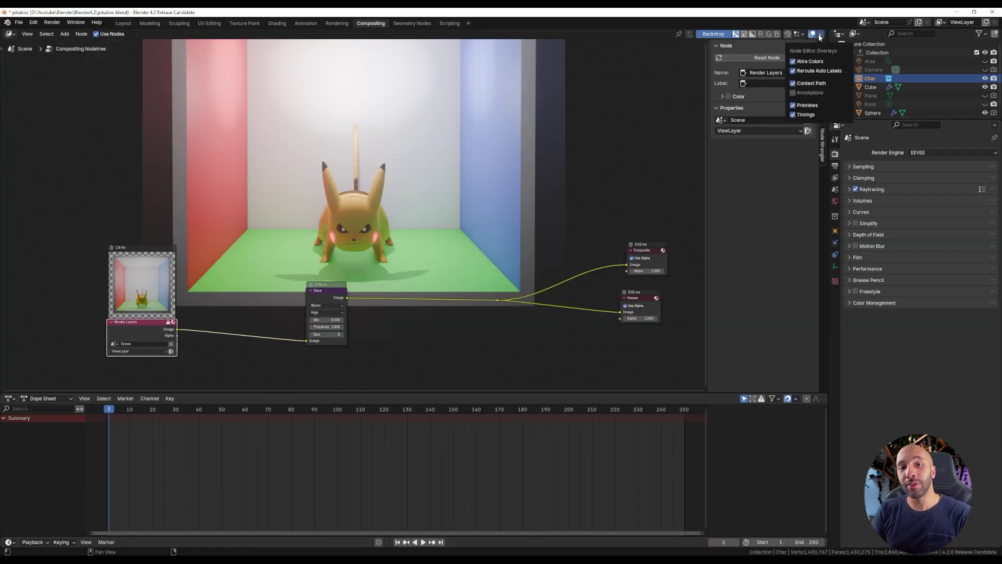
- Toggle the node editor's Timings overlay off and on to compare the nodes with and without execution times
{"action": "left_click", "coordinate": [793, 115]}
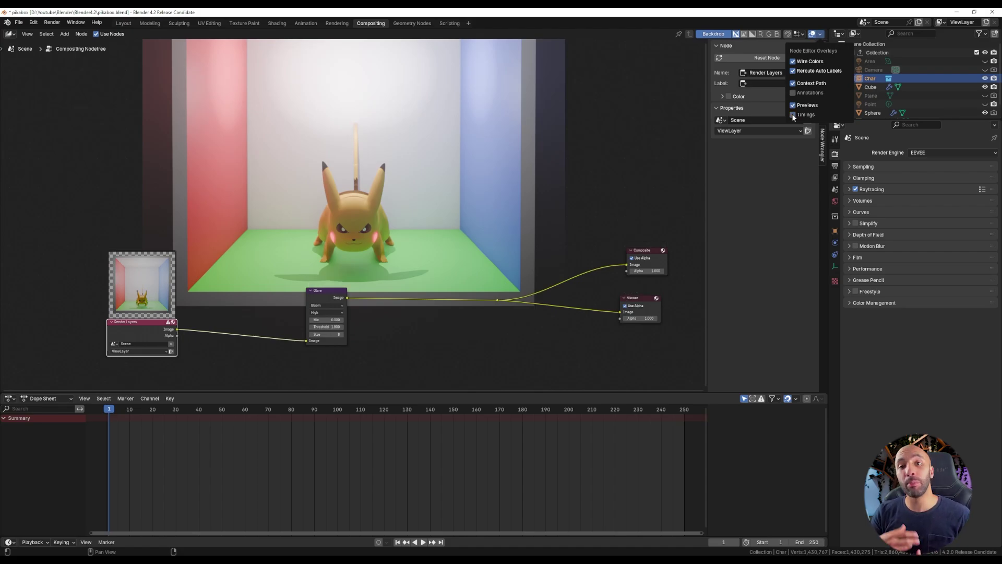
{"action": "left_click", "coordinate": [792, 115]}
{"action": "left_click", "coordinate": [793, 115]}
{"action": "left_click", "coordinate": [793, 115]}
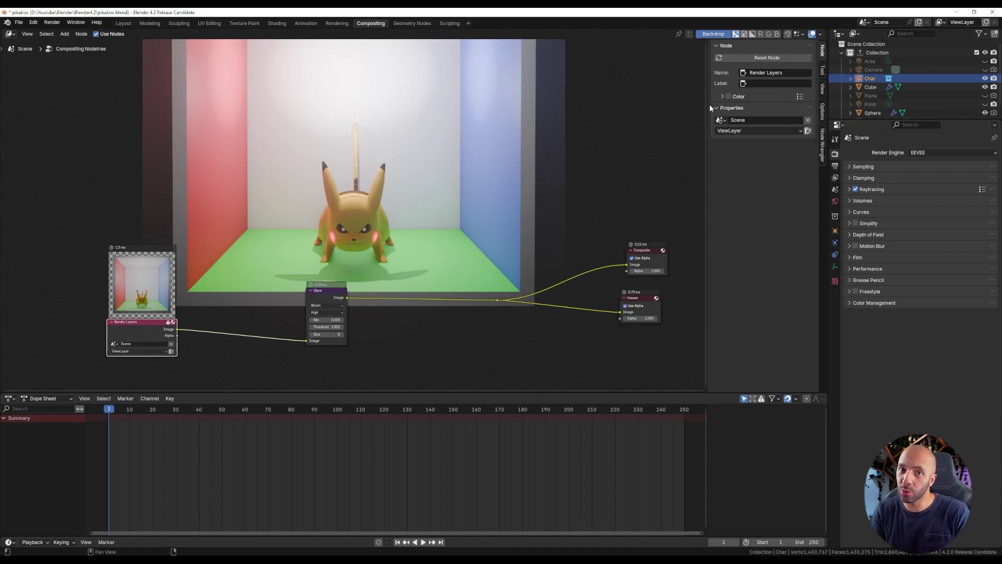
- Expand the compositor's performance settings and set its device to GPU
{"action": "left_click", "coordinate": [851, 268]}
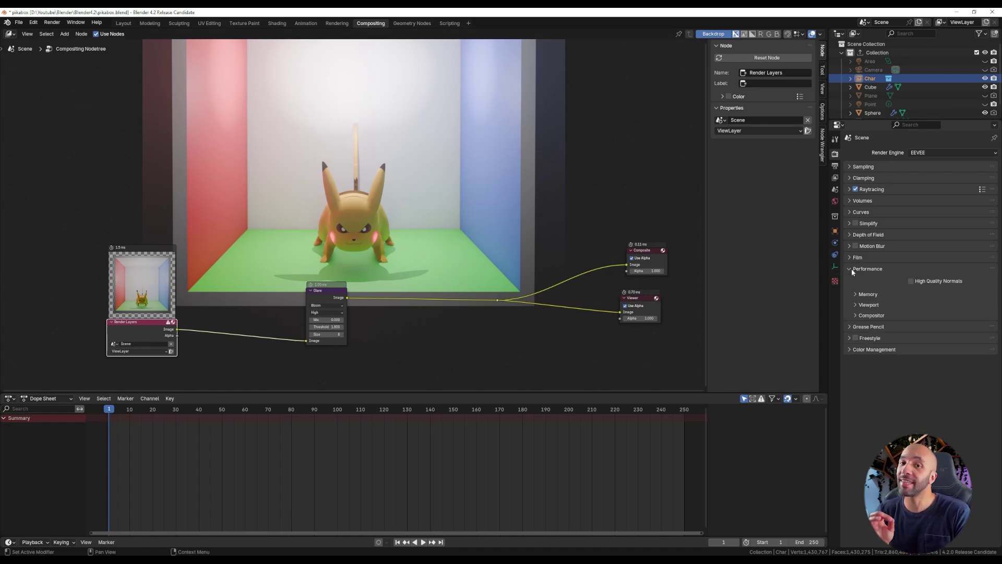
{"action": "left_click", "coordinate": [873, 316]}
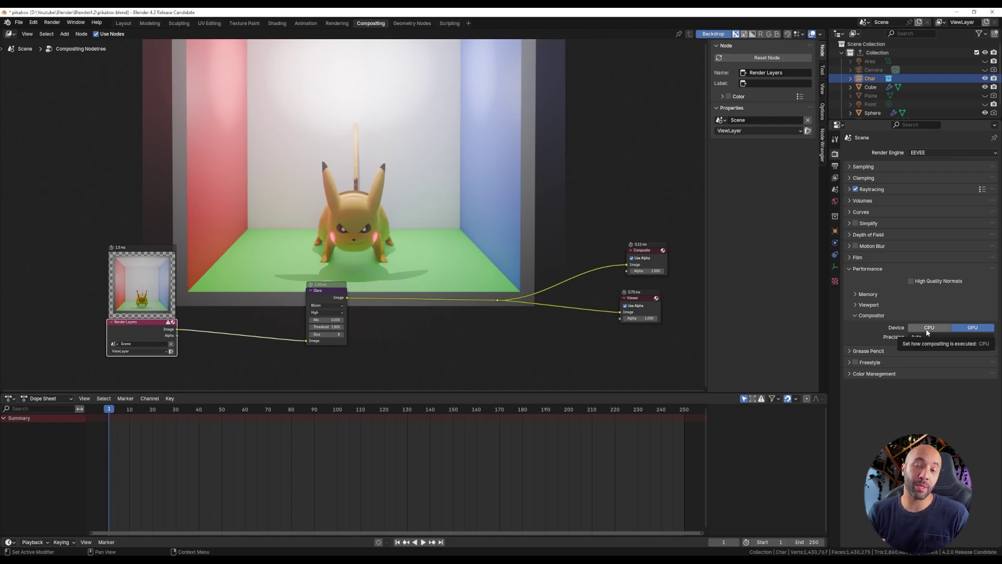
{"action": "left_click", "coordinate": [980, 329]}
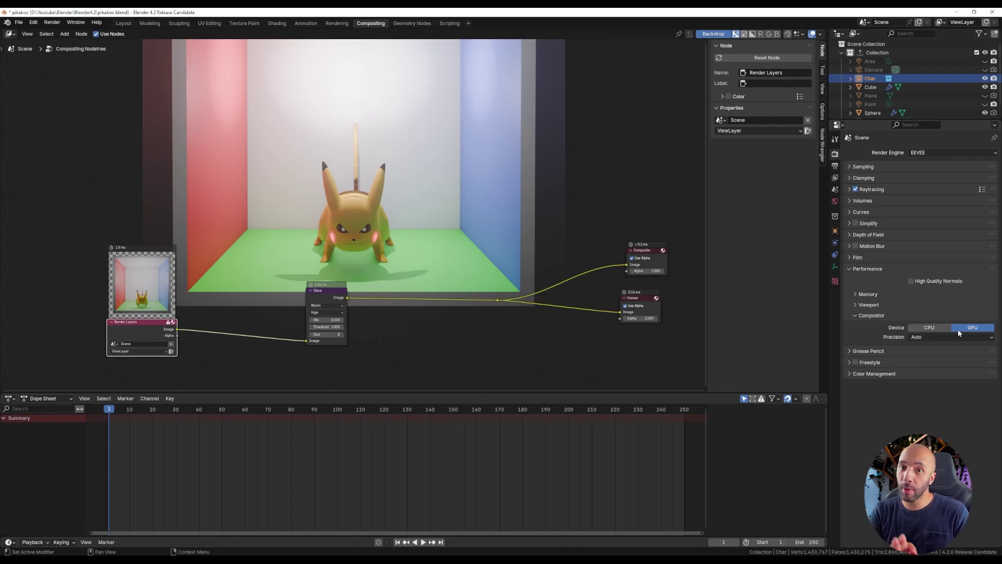
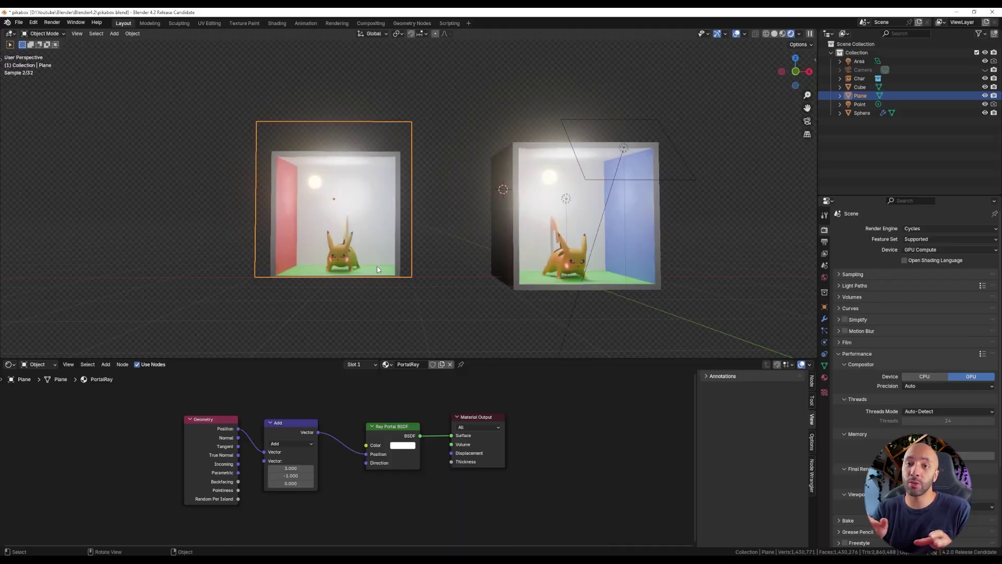
{"action": "middle_click_drag", "start_coordinate": [367, 213], "coordinate": [449, 255]}
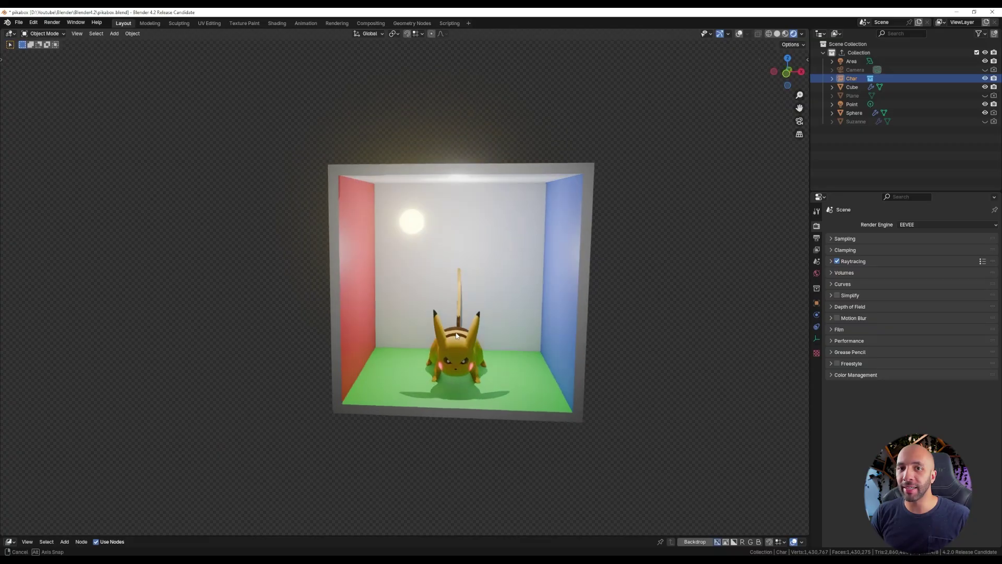
{"action": "middle_click_drag", "start_coordinate": [456, 335], "coordinate": [428, 330]}
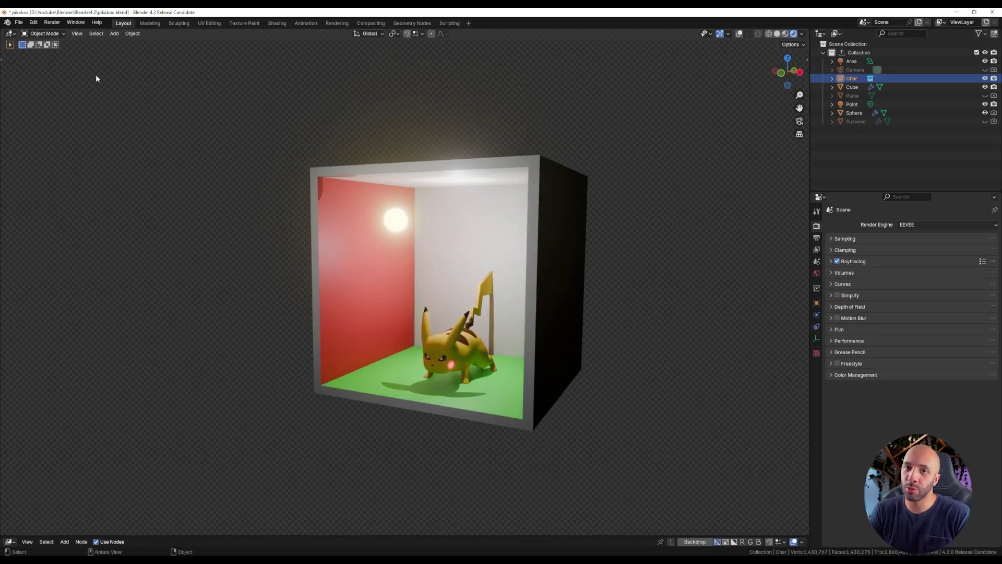
- Open the add-ons list in the preferences and expand the details of the Bool Tool add-on
{"action": "left_click", "coordinate": [40, 22]}
{"action": "left_click", "coordinate": [47, 129]}
{"action": "left_click_drag", "start_coordinate": [156, 14], "coordinate": [432, 137]}
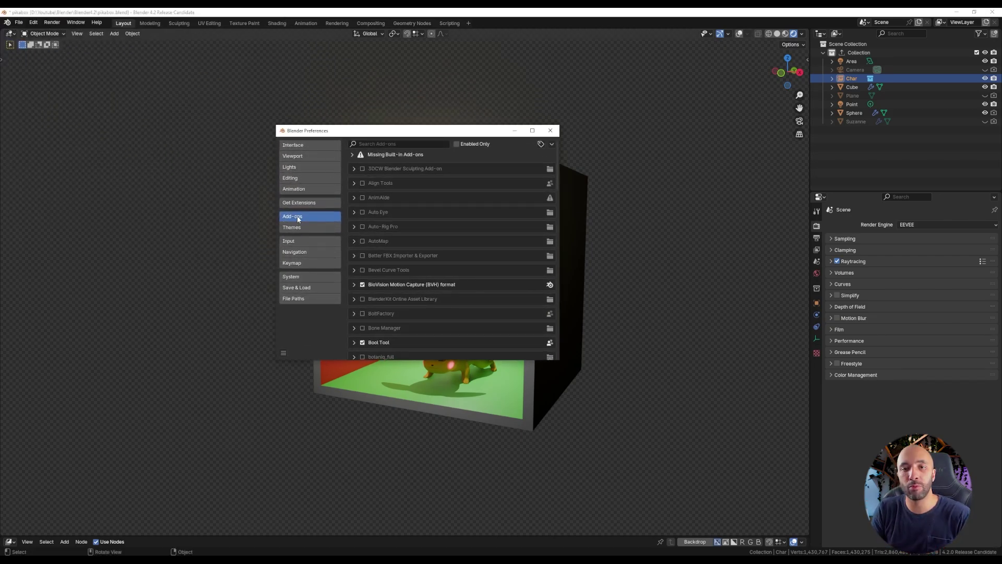
{"action": "scroll", "coordinate": [421, 196], "scroll_direction": "down", "scroll_amount": 5}
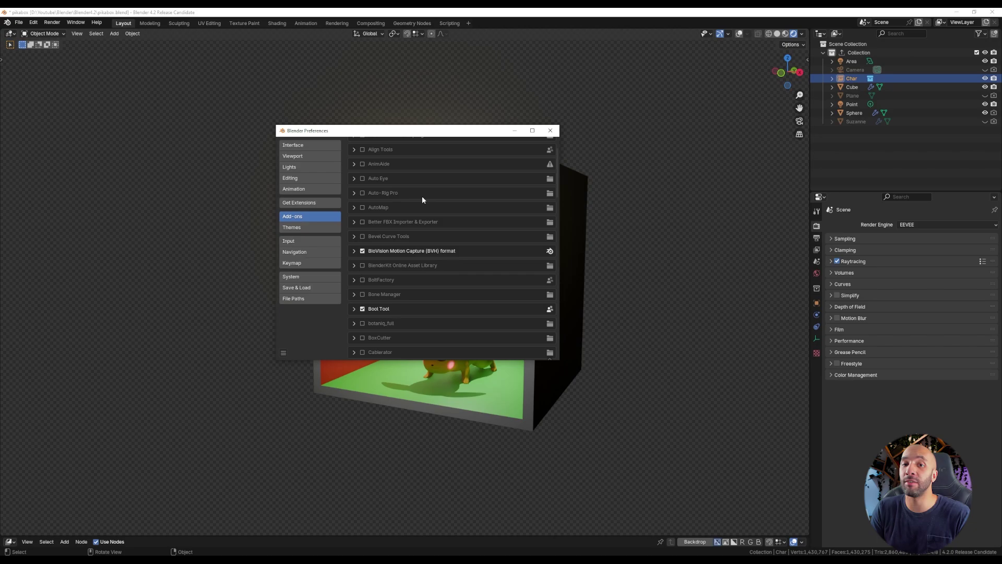
{"action": "left_click", "coordinate": [354, 209]}
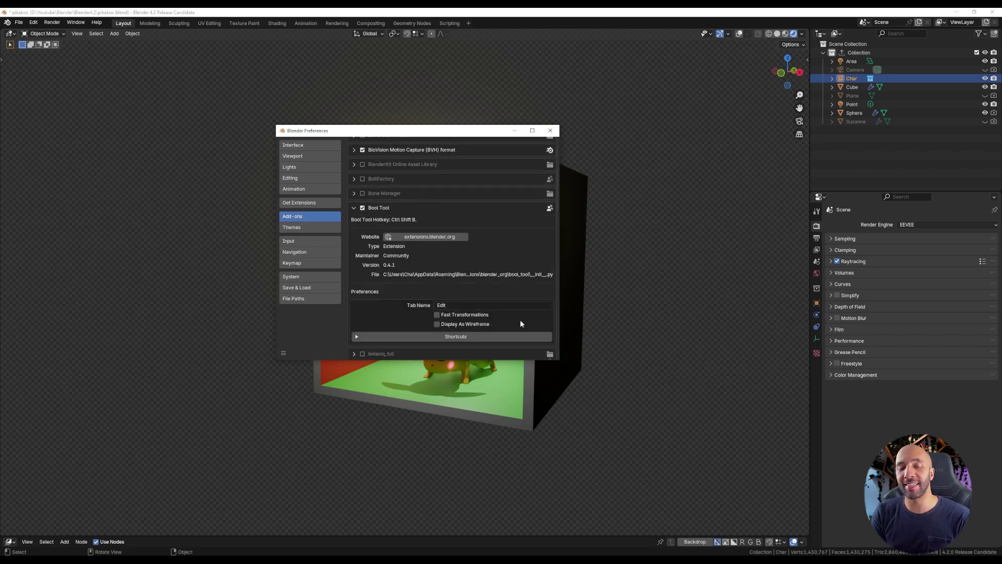
- Open the extensions list in the preferences, review the installed and available add-ons, and open the repositories list
{"action": "scroll", "coordinate": [455, 313], "scroll_direction": "up", "scroll_amount": 5}
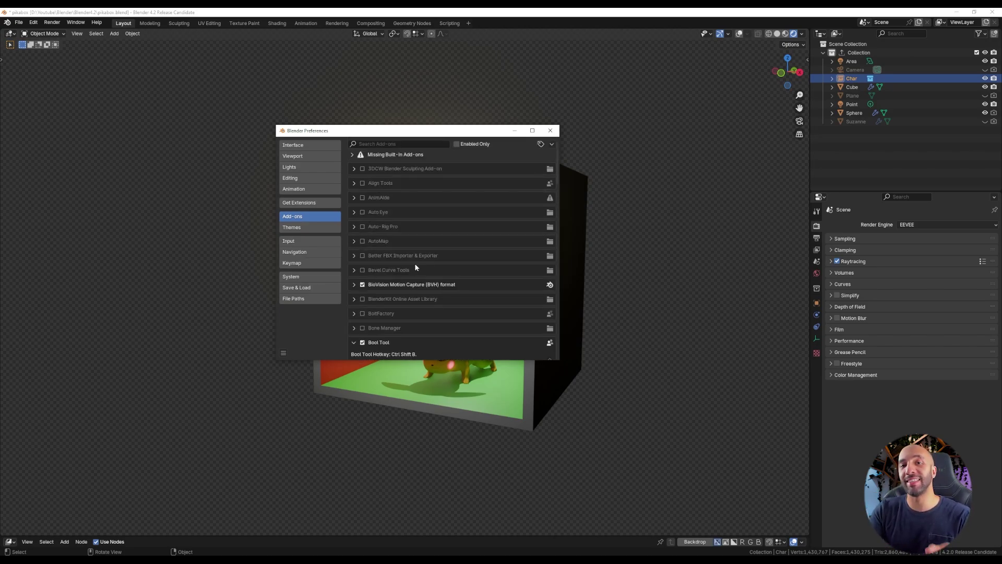
{"action": "left_click", "coordinate": [552, 144]}
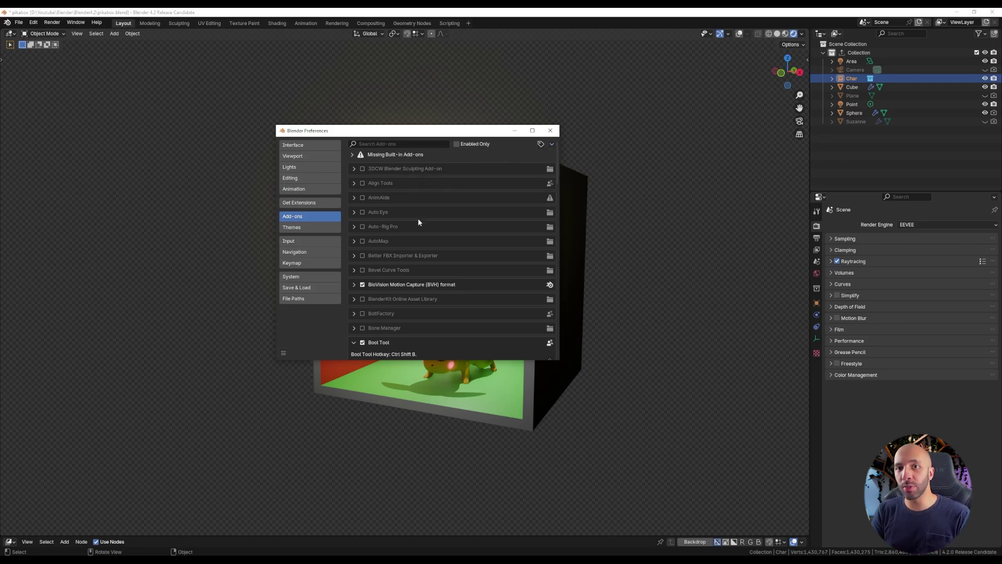
{"action": "left_click", "coordinate": [301, 205]}
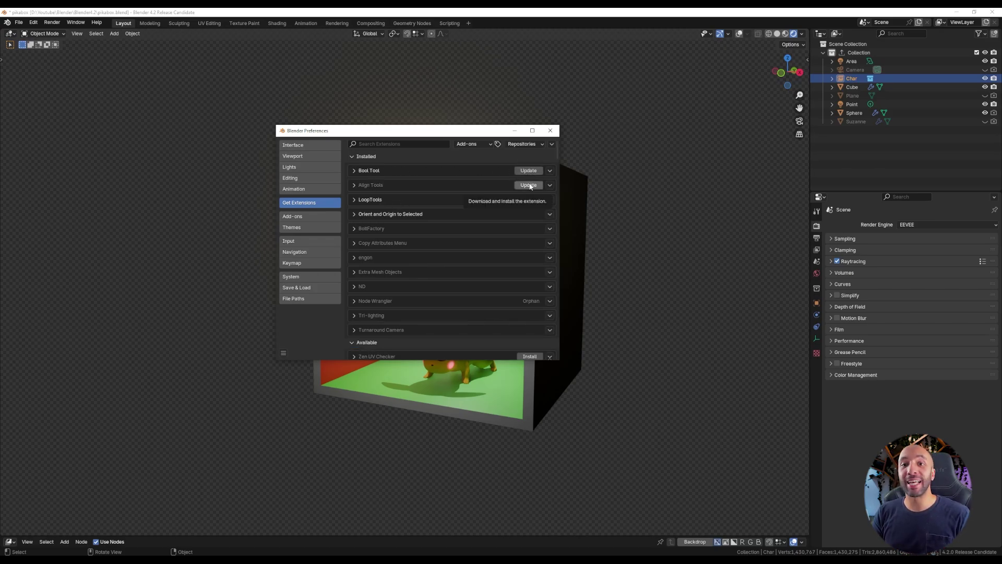
{"action": "scroll", "coordinate": [497, 274], "scroll_direction": "down", "scroll_amount": 4}
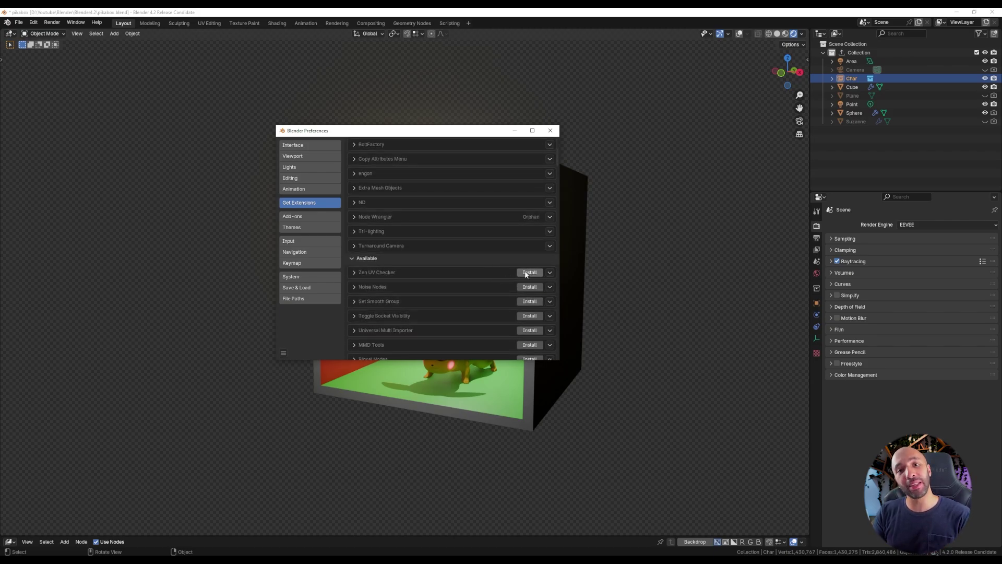
{"action": "scroll", "coordinate": [526, 274], "scroll_direction": "down", "scroll_amount": 2}
{"action": "scroll", "coordinate": [526, 274], "scroll_direction": "up", "scroll_amount": 6}
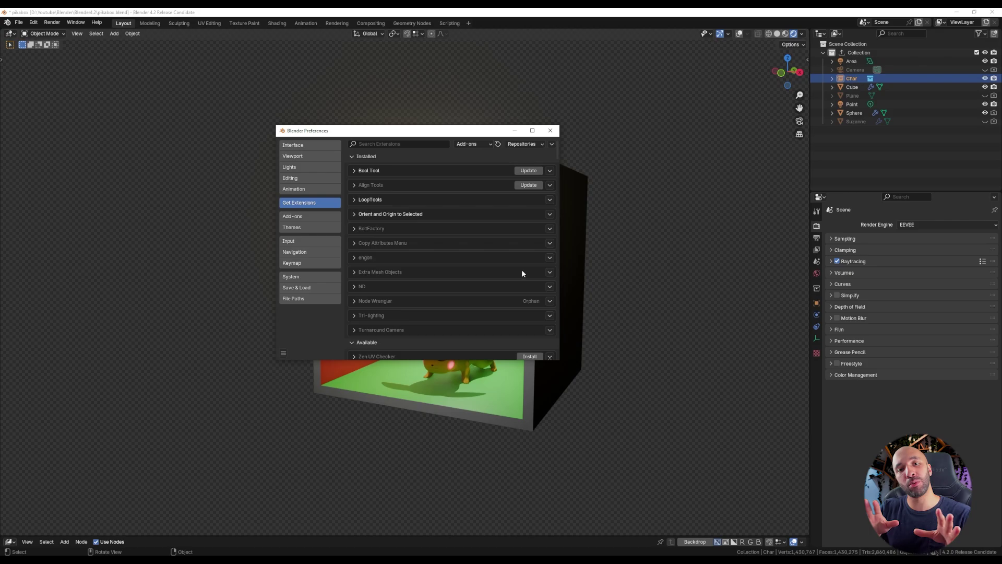
{"action": "left_click", "coordinate": [530, 147]}
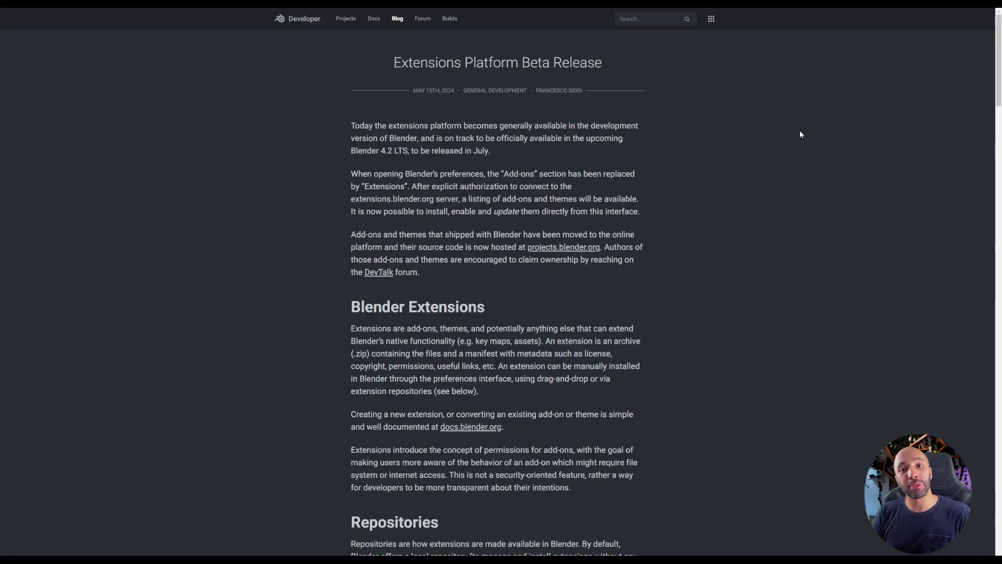
- Read the Extensions Platform Beta Release article down to The Extensions Platform section and open the linked extensions.blender.org website
{"action": "scroll", "coordinate": [948, 84], "scroll_direction": "down", "scroll_amount": 5}
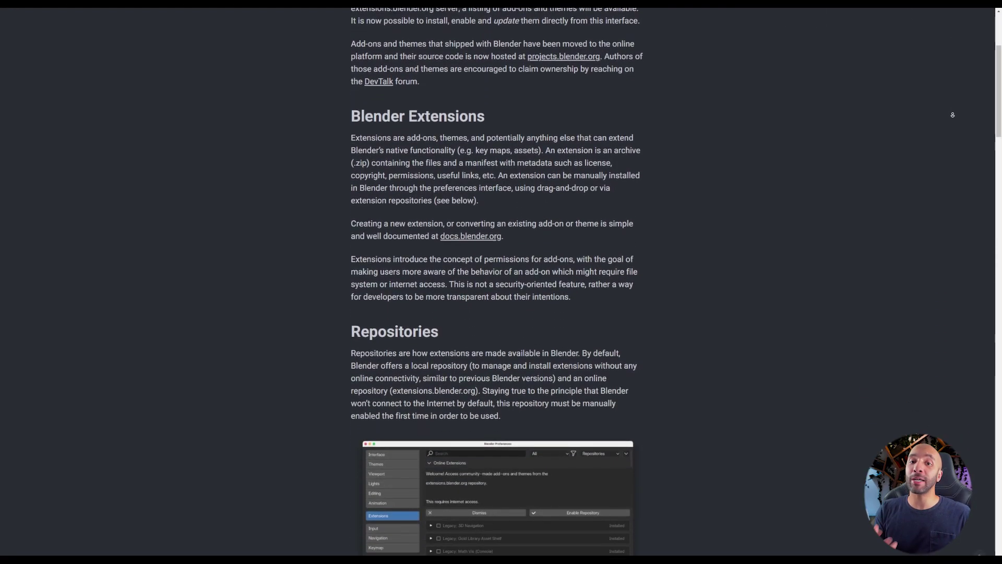
{"action": "scroll", "coordinate": [953, 111], "scroll_direction": "down", "scroll_amount": 4}
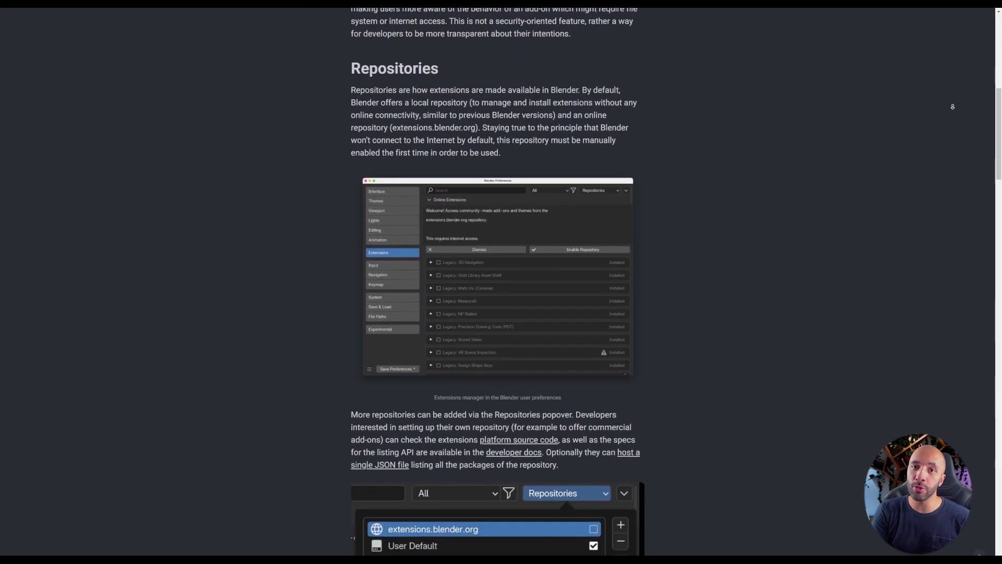
{"action": "scroll", "coordinate": [952, 107], "scroll_direction": "down", "scroll_amount": 4}
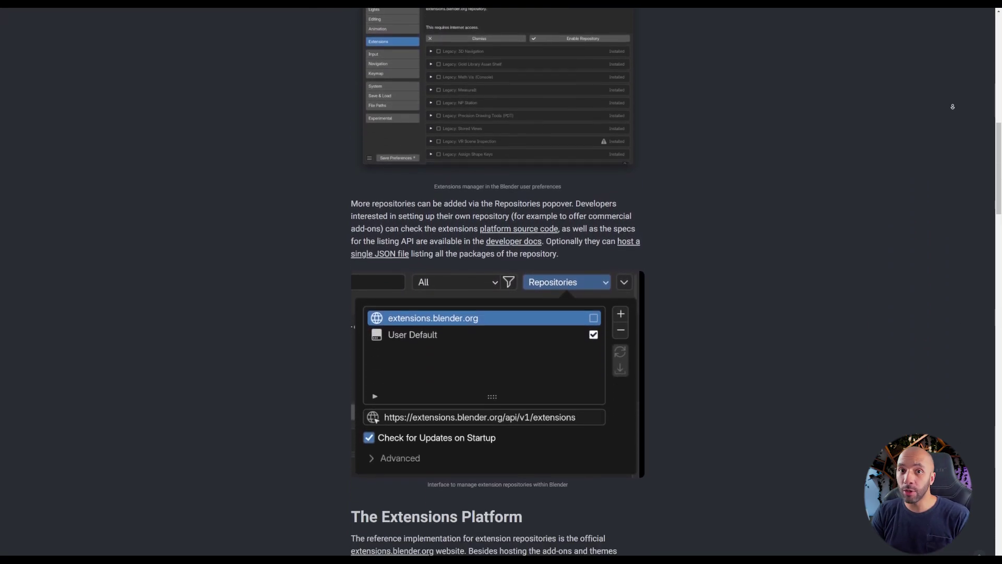
{"action": "scroll", "coordinate": [953, 107], "scroll_direction": "down", "scroll_amount": 3}
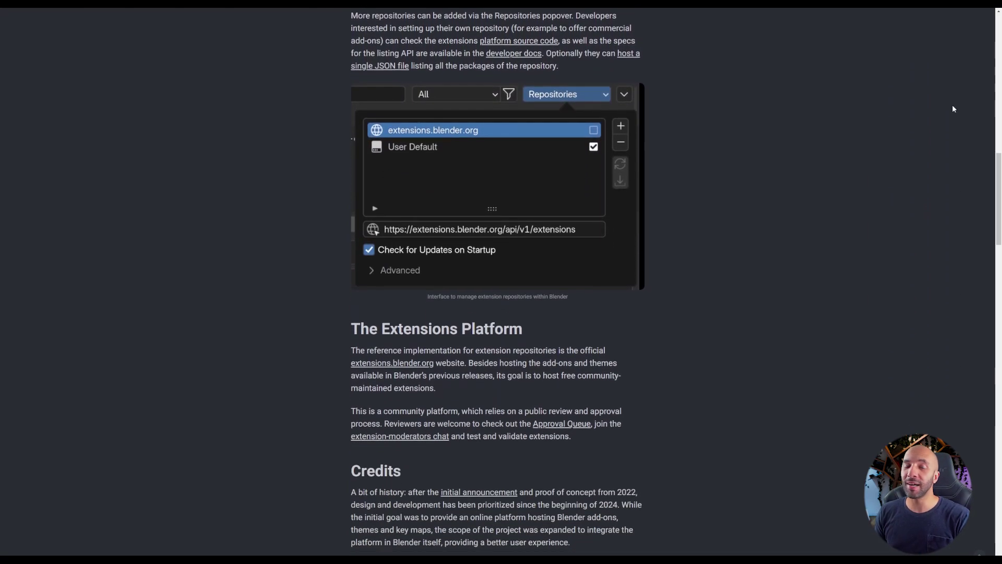
{"action": "left_click", "coordinate": [404, 364]}
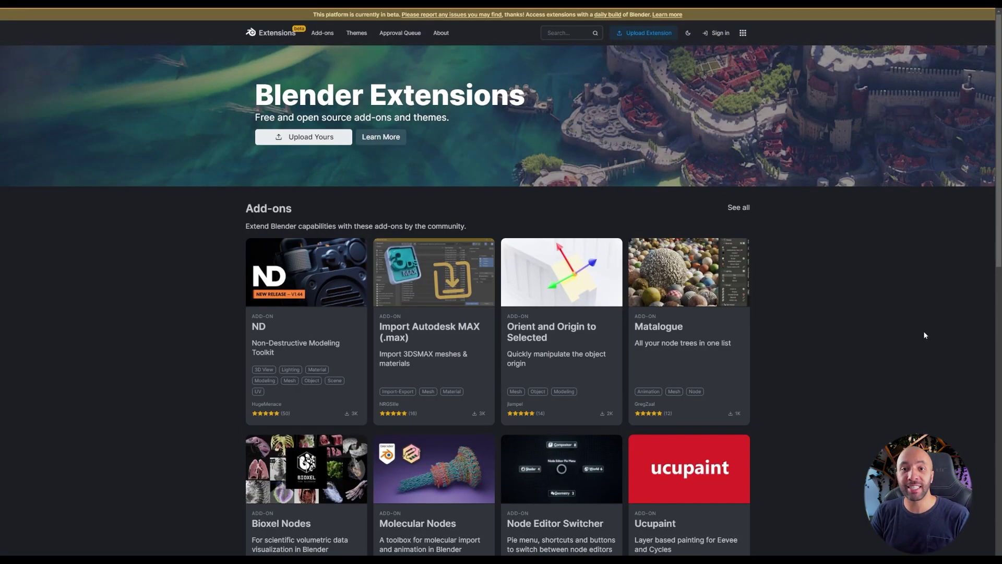
- Get the Orient and Origin to Selected add-on from the extensions website and install it in Blender with Enable Add-on active
{"action": "scroll", "coordinate": [930, 334], "scroll_direction": "down", "scroll_amount": 3}
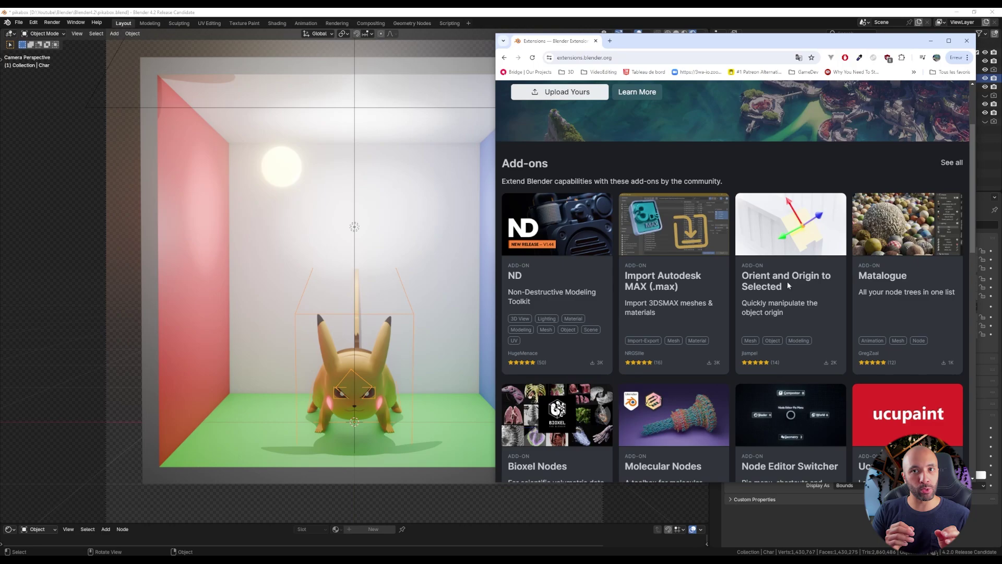
{"action": "left_click", "coordinate": [558, 287]}
{"action": "scroll", "coordinate": [791, 275], "scroll_direction": "down", "scroll_amount": 2}
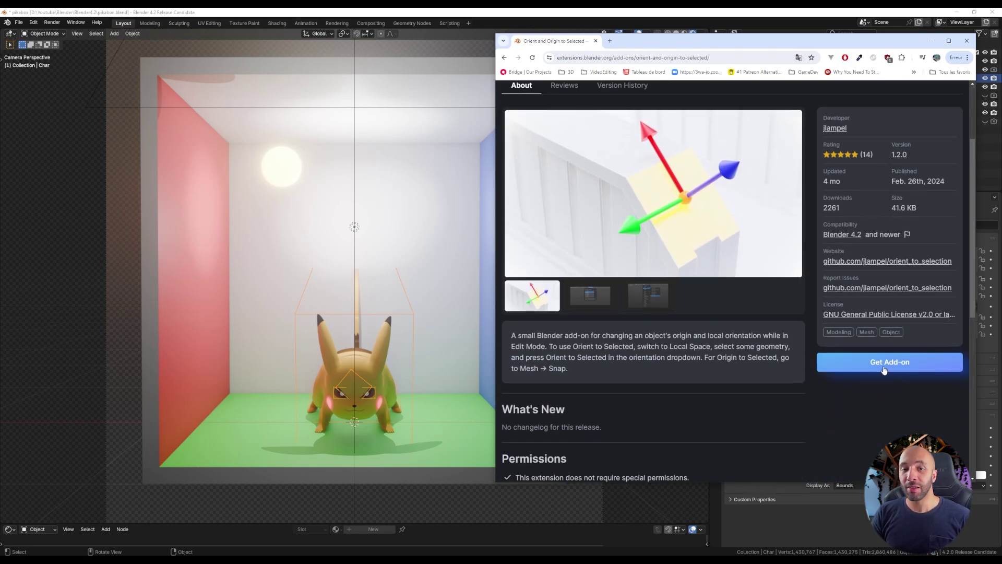
{"action": "left_click_drag", "start_coordinate": [735, 388], "coordinate": [384, 248]}
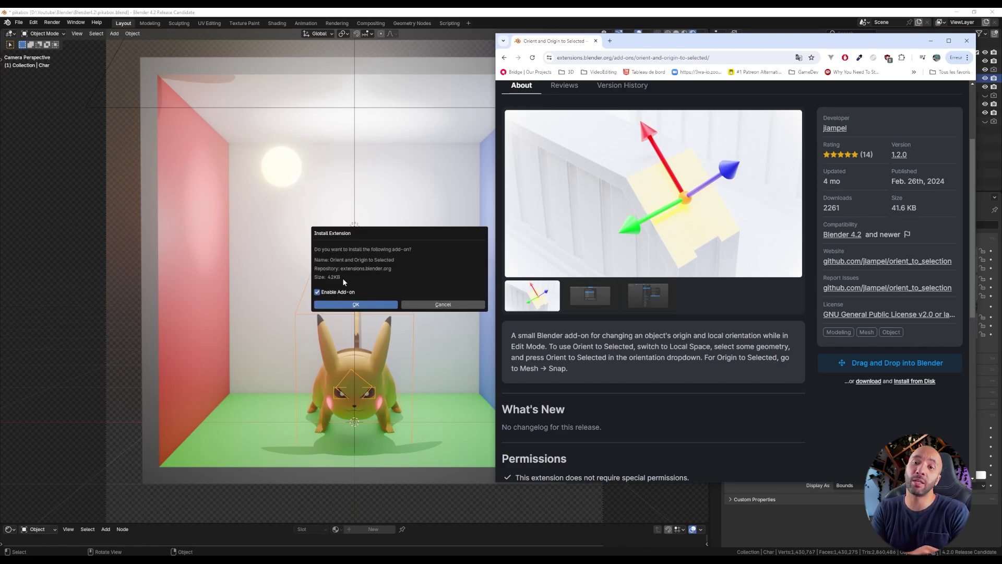
{"action": "left_click", "coordinate": [349, 308]}
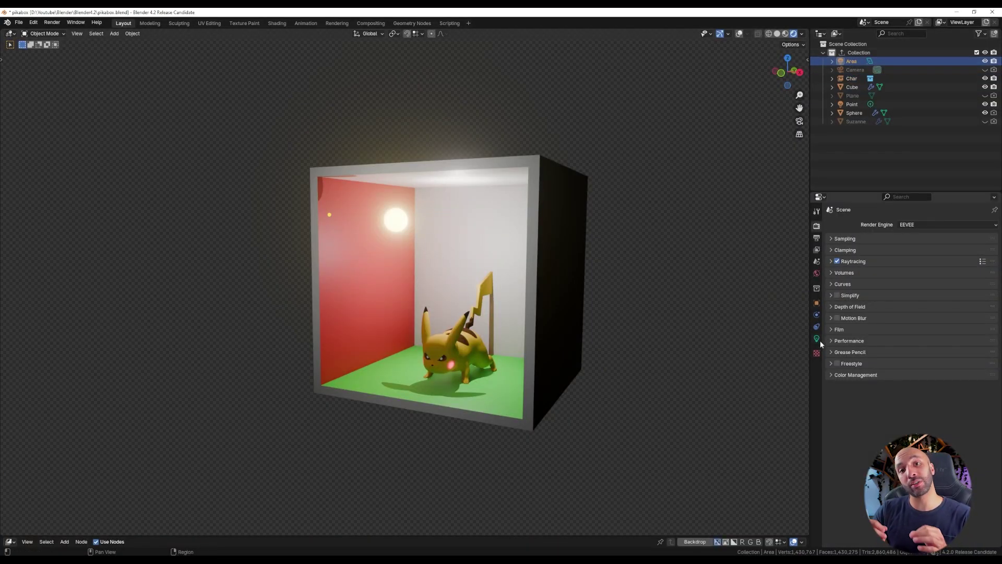
- Show the area light's data properties and expand its Influence settings
{"action": "left_click", "coordinate": [818, 339]}
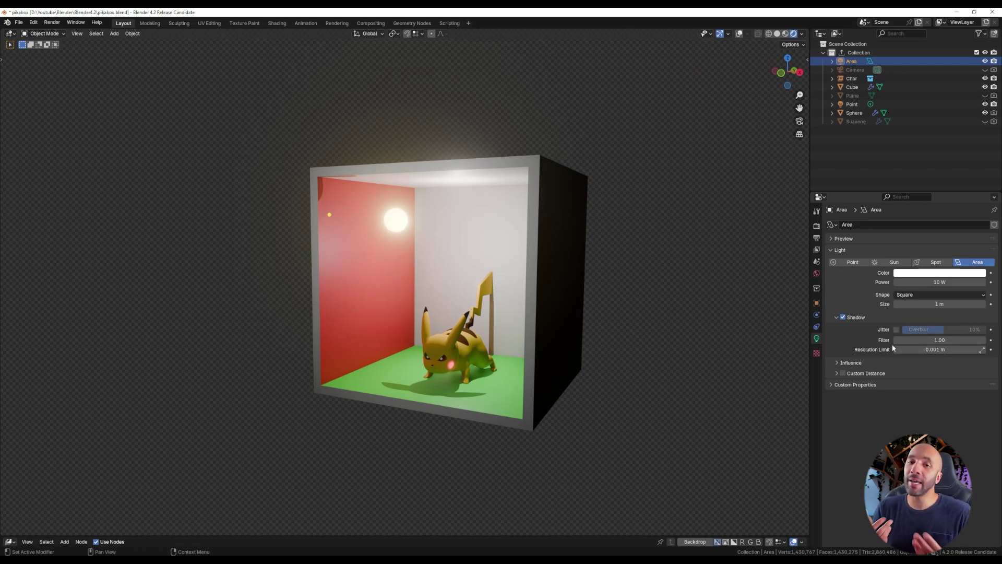
{"action": "left_click", "coordinate": [843, 362]}
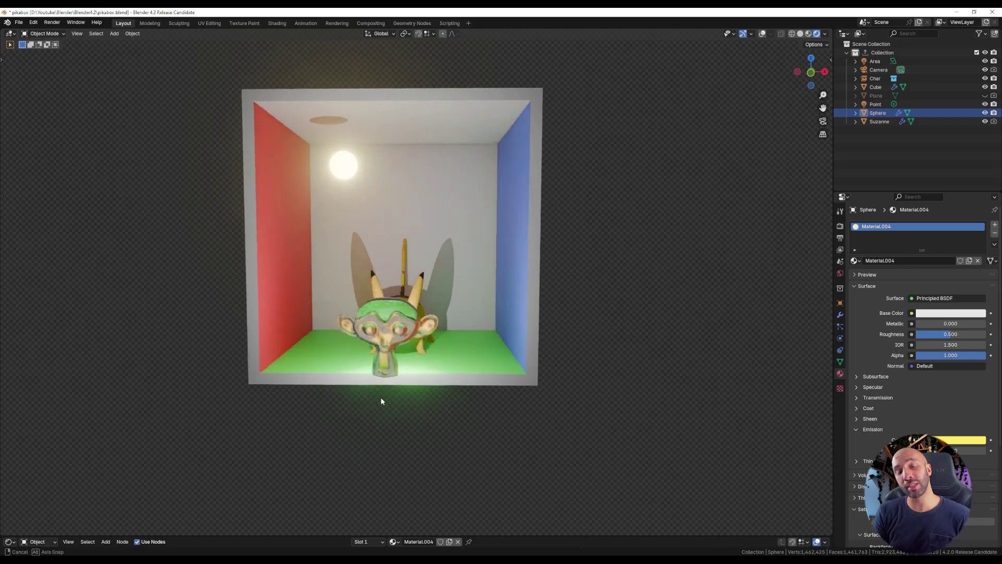
{"action": "mouse_move", "coordinate": [381, 399]}
{"action": "middle_mouse_down"}
{"action": "mouse_move", "coordinate": [402, 398]}
{"action": "mouse_move", "coordinate": [364, 398]}
{"action": "mouse_move", "coordinate": [398, 398]}
{"action": "mouse_move", "coordinate": [369, 404]}
{"action": "middle_mouse_up"}
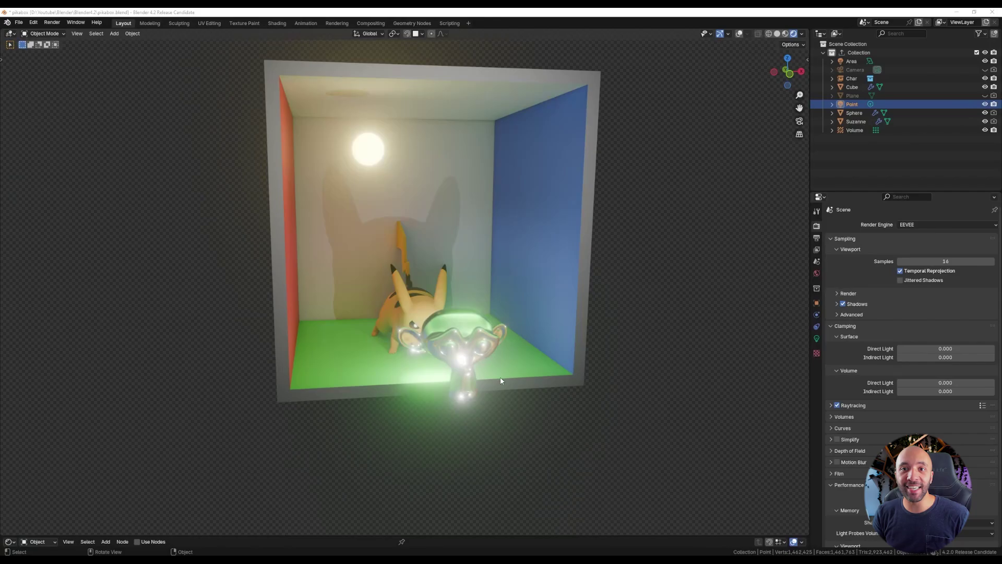
{"action": "mouse_move", "coordinate": [483, 399]}
{"action": "middle_mouse_down"}
{"action": "mouse_move", "coordinate": [446, 390]}
{"action": "mouse_move", "coordinate": [485, 385]}
{"action": "mouse_move", "coordinate": [490, 407]}
{"action": "middle_mouse_up"}
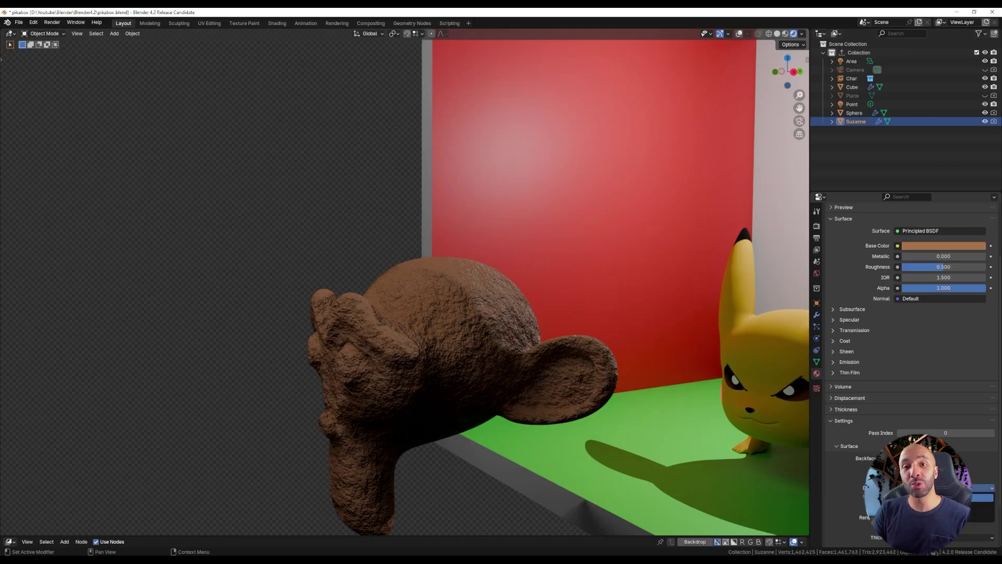
- Set Suzanne's material displacement to Displacement Only and compare the surface relief side by side in Blender 4.1 and 4.2
{"action": "left_click", "coordinate": [934, 507]}
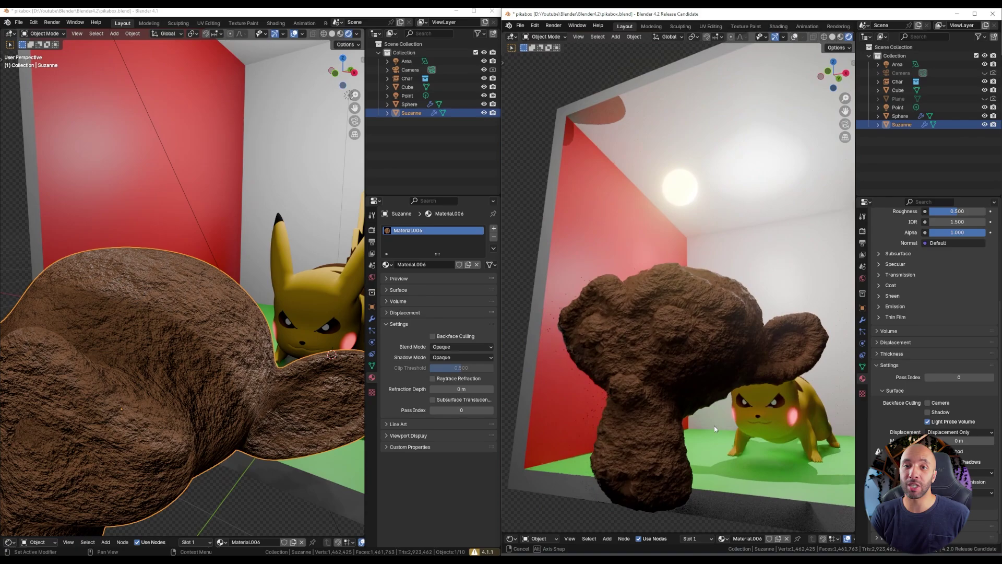
{"action": "middle_click_drag", "start_coordinate": [714, 425], "coordinate": [753, 448]}
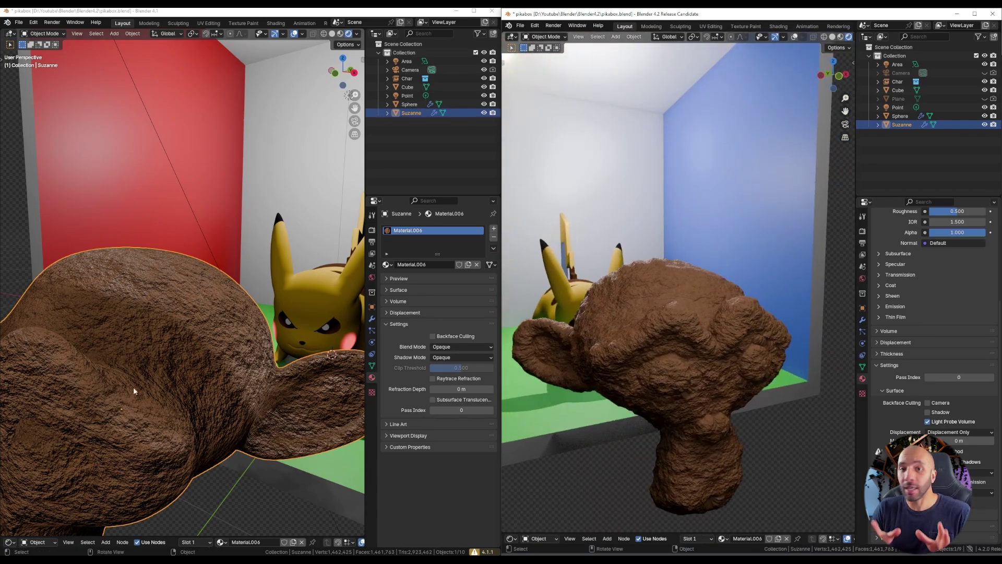
{"action": "middle_click_drag", "start_coordinate": [133, 390], "coordinate": [119, 349]}
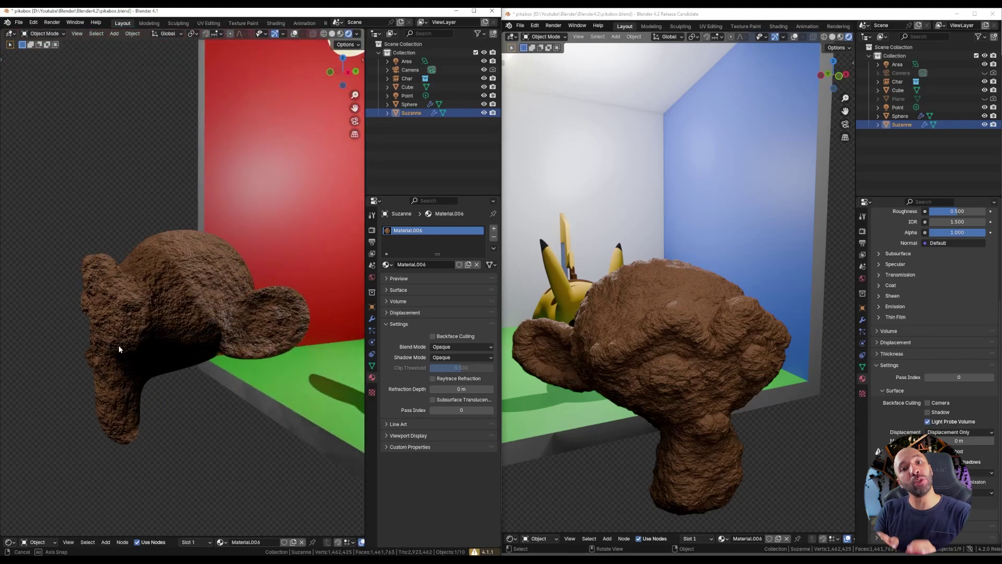
{"action": "middle_click_drag", "start_coordinate": [595, 371], "coordinate": [637, 308]}
{"action": "middle_click_drag", "start_coordinate": [219, 292], "coordinate": [156, 238]}
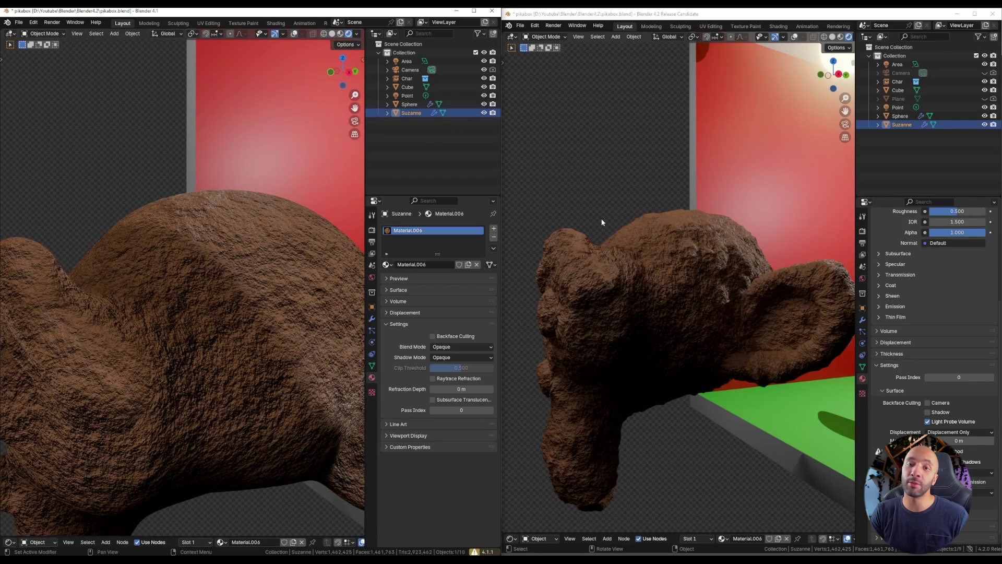
{"action": "middle_click_drag", "start_coordinate": [602, 223], "coordinate": [595, 199], "text": "ctrl"}
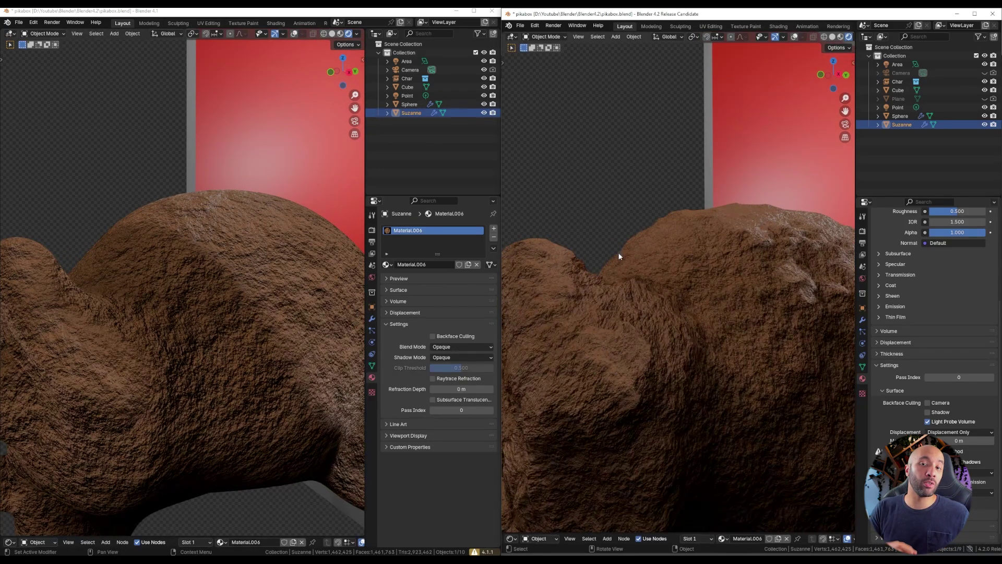